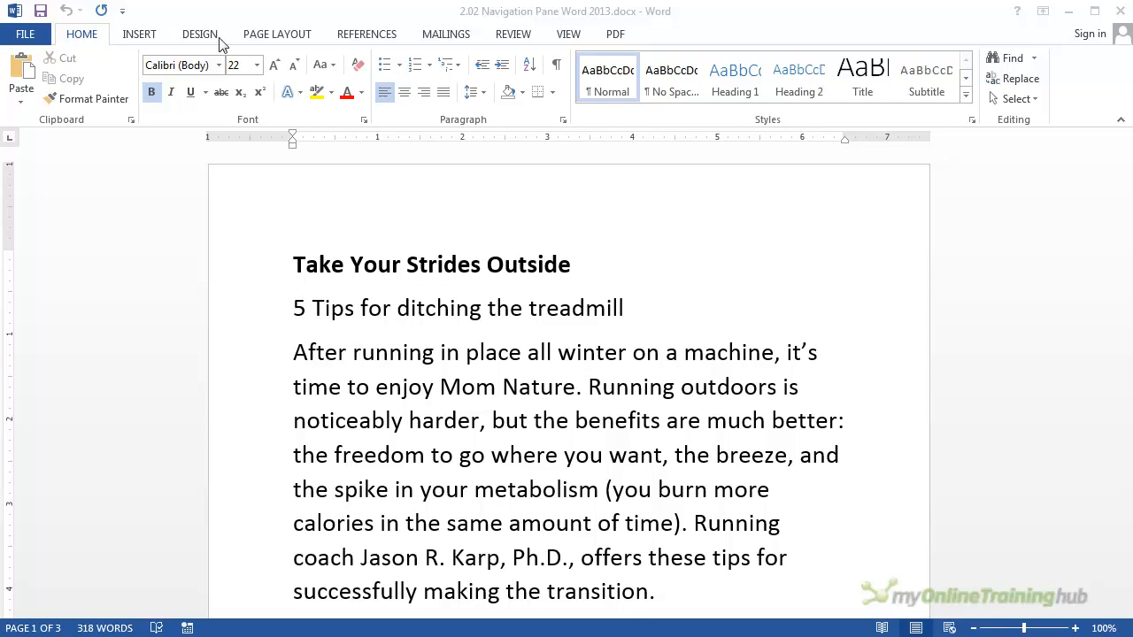
Show the Navigation pane beside the document.
{"action": "left_click", "coordinate": [569, 40]}
{"action": "left_click", "coordinate": [571, 41]}
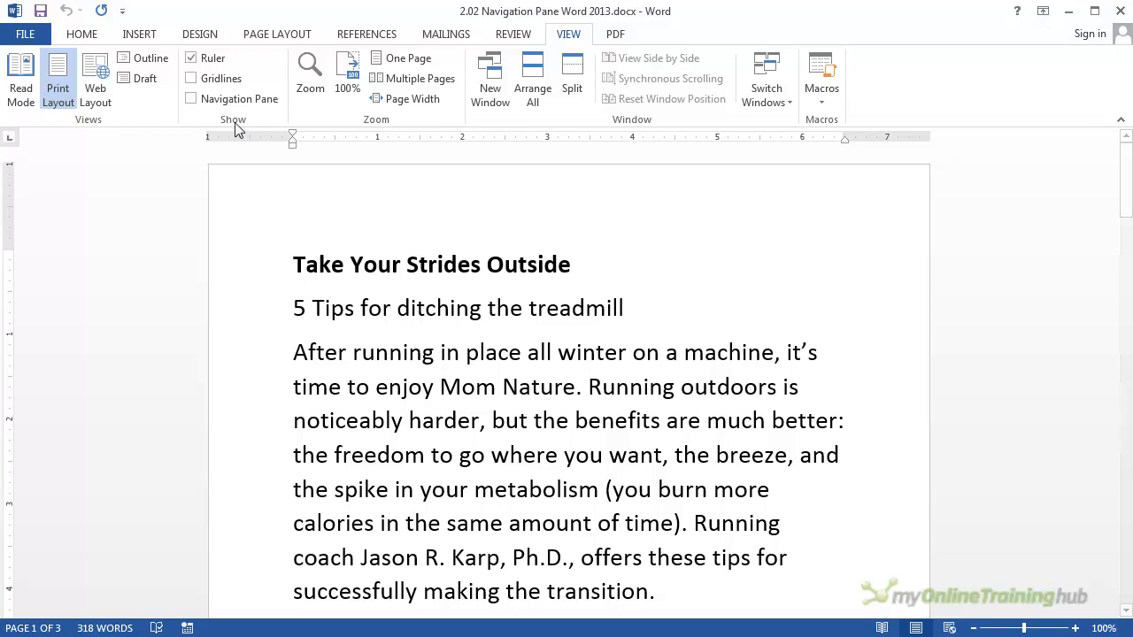
{"action": "left_click", "coordinate": [191, 99]}
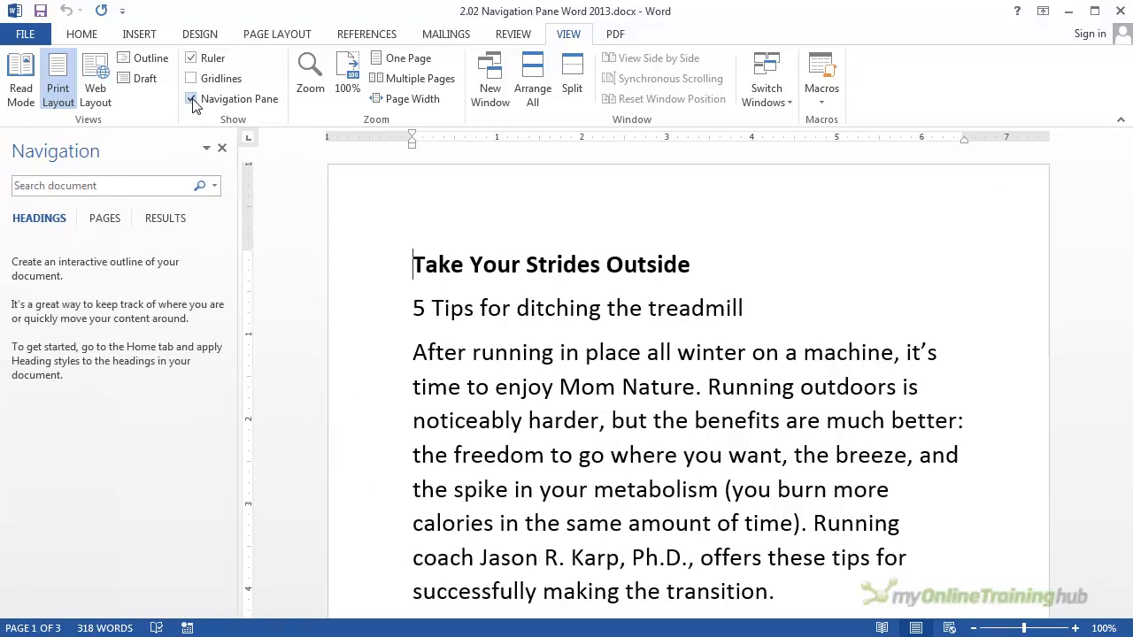
Examine the Navigation pane's search choices, including finding comments by reviewer, and view the Find Options without changing them.
{"action": "left_click", "coordinate": [50, 182]}
{"action": "left_click", "coordinate": [213, 187]}
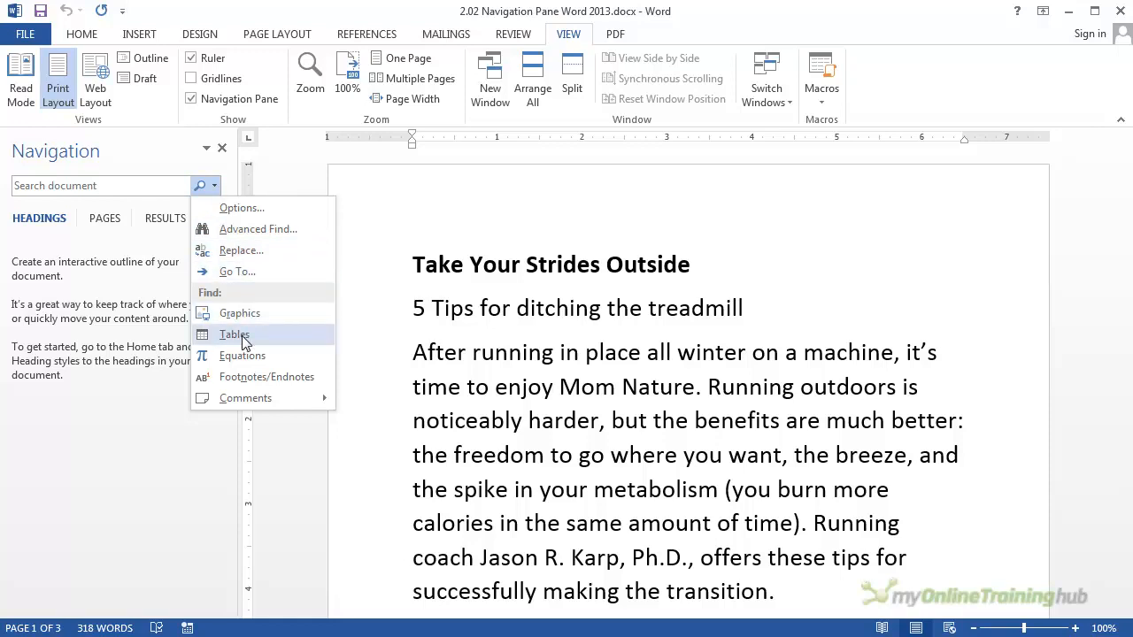
{"action": "mouse_move", "coordinate": [265, 403]}
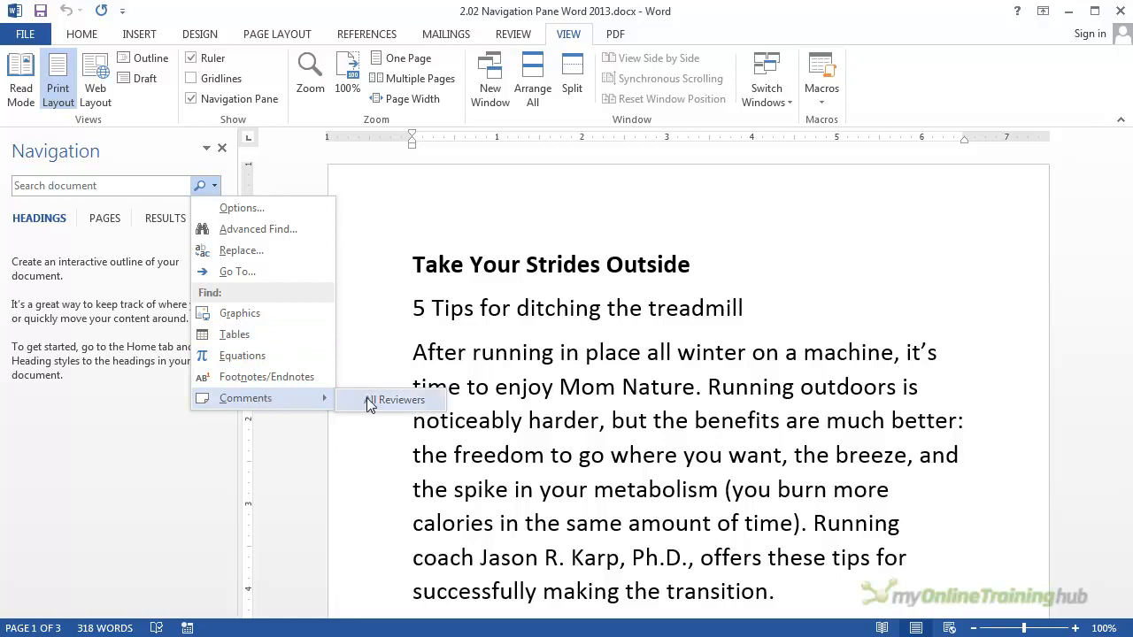
{"action": "left_click", "coordinate": [251, 210]}
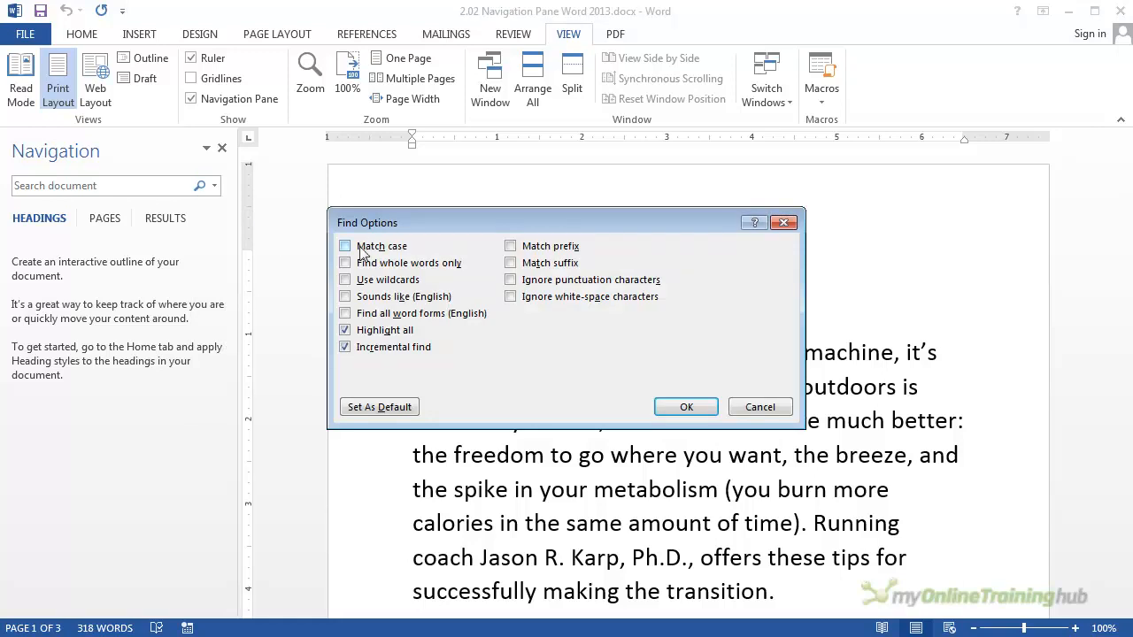
{"action": "left_click", "coordinate": [784, 409]}
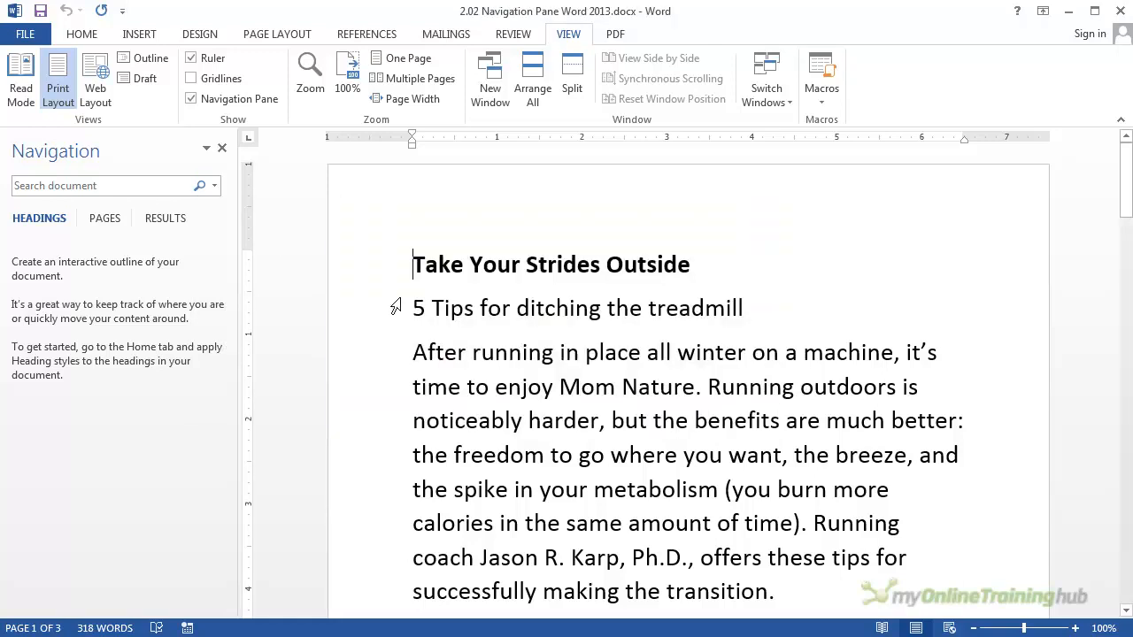
Open the Go To command from the Navigation pane's search choices and look through the Find, Replace and Go To settings.
{"action": "left_click", "coordinate": [214, 187]}
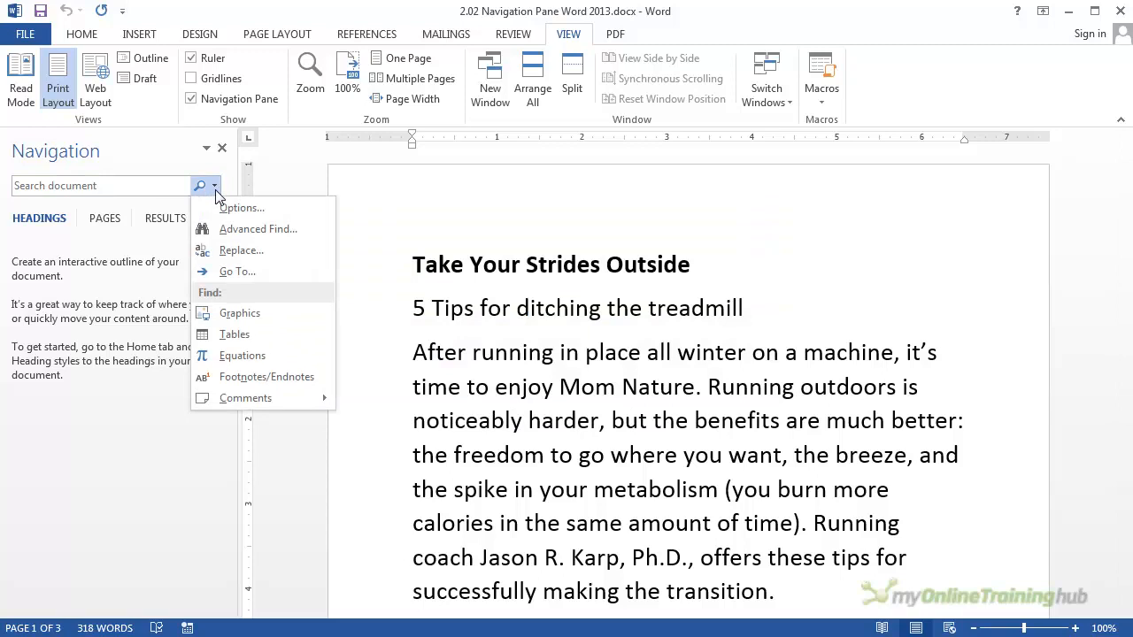
{"action": "left_click", "coordinate": [234, 273]}
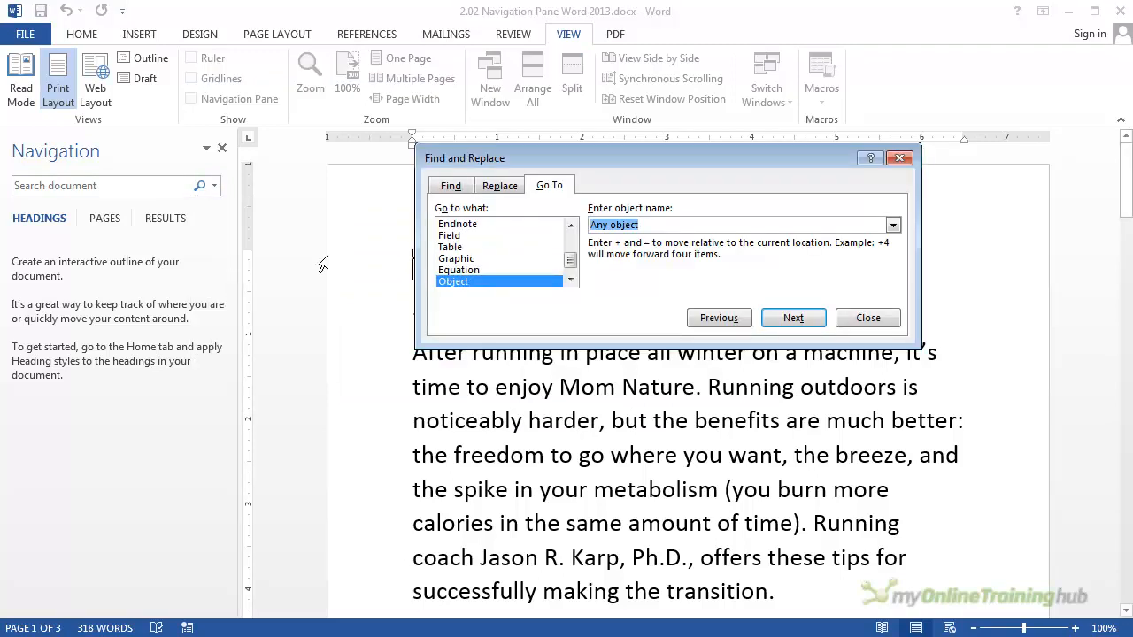
{"action": "left_click", "coordinate": [452, 187]}
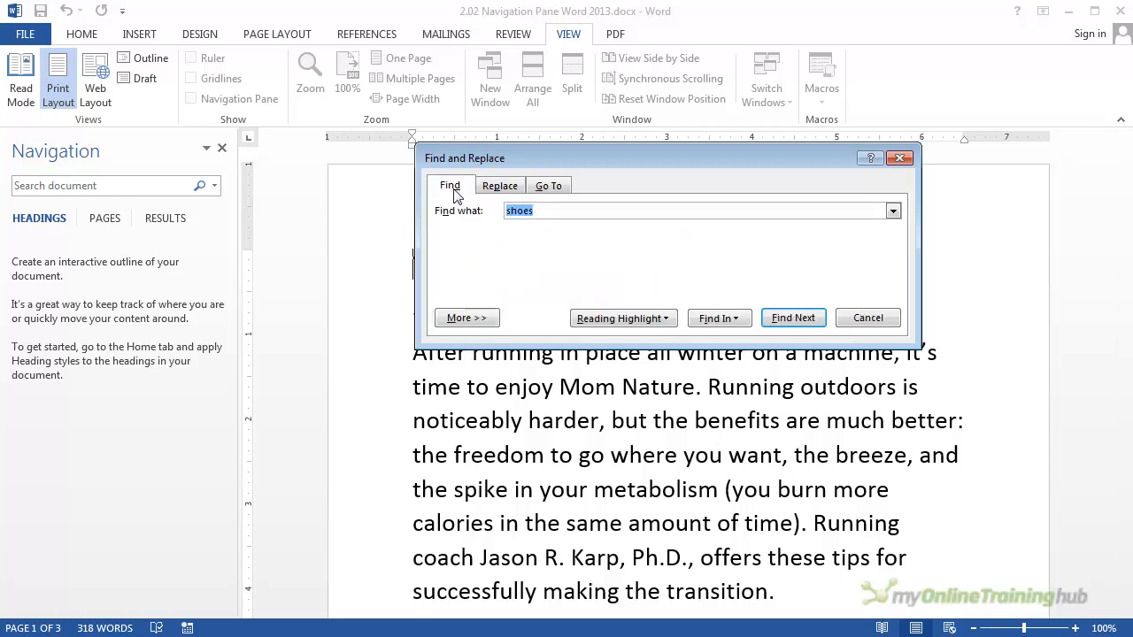
{"action": "left_click", "coordinate": [497, 188]}
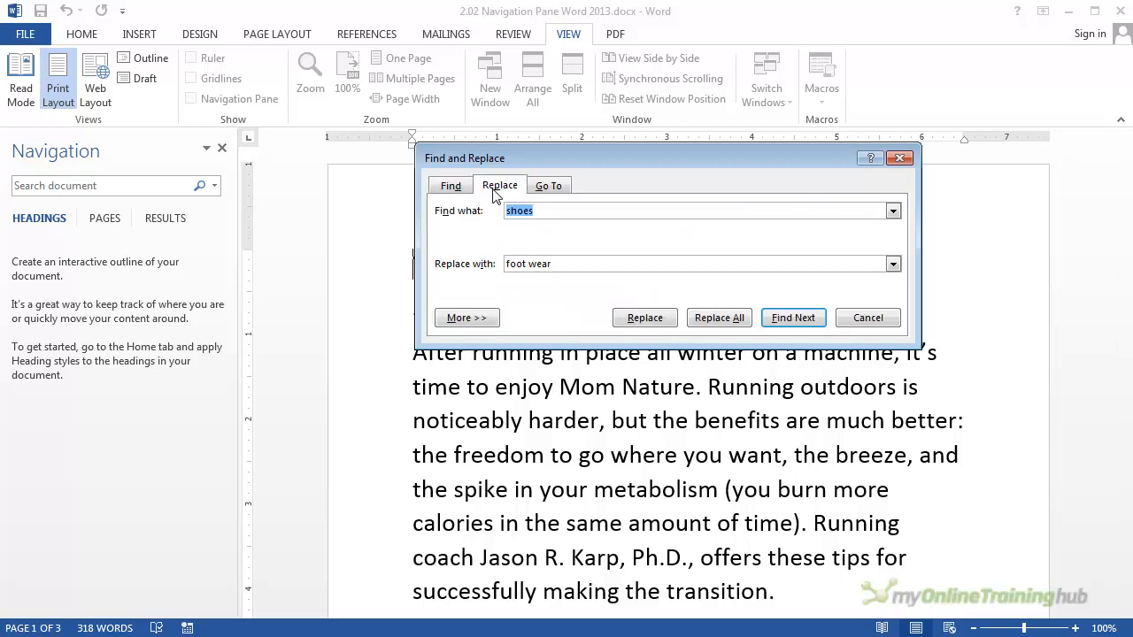
{"action": "left_click", "coordinate": [549, 187]}
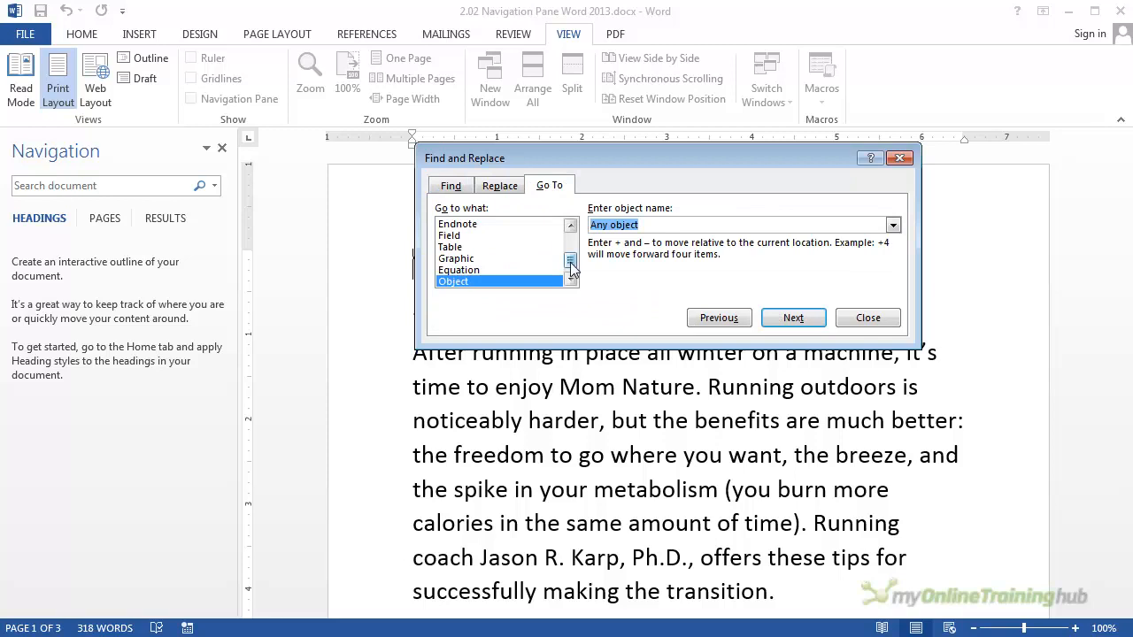
Use Go To with Page as the target to jump to page 3.
{"action": "left_click_drag", "start_coordinate": [571, 268], "coordinate": [571, 235]}
{"action": "left_click", "coordinate": [452, 226]}
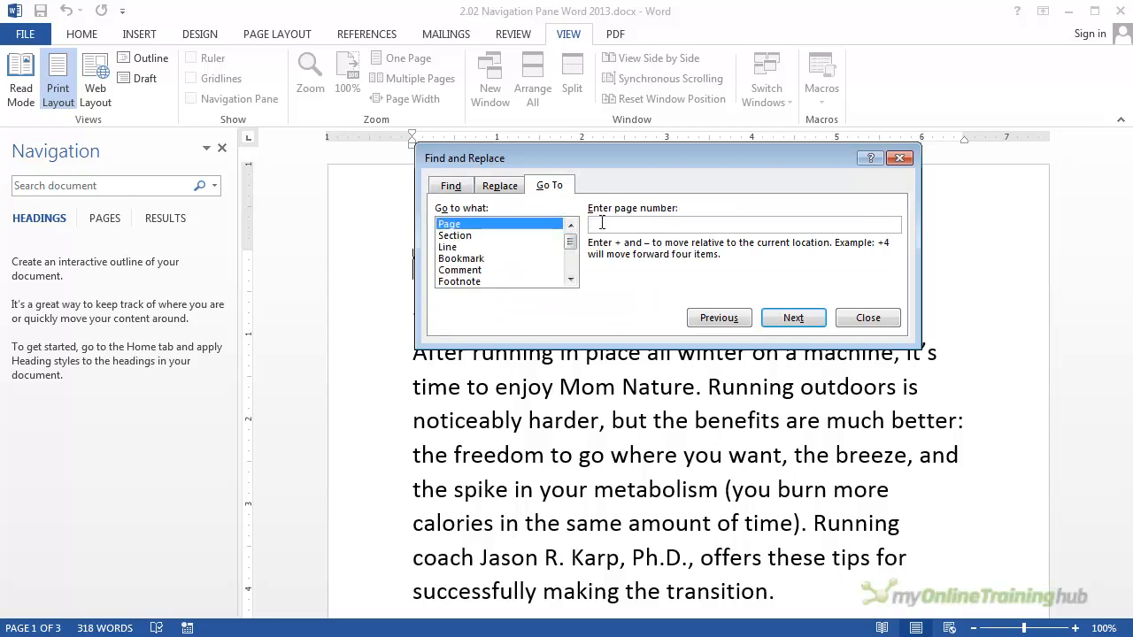
{"action": "type", "text": "3"}
{"action": "left_click", "coordinate": [786, 319]}
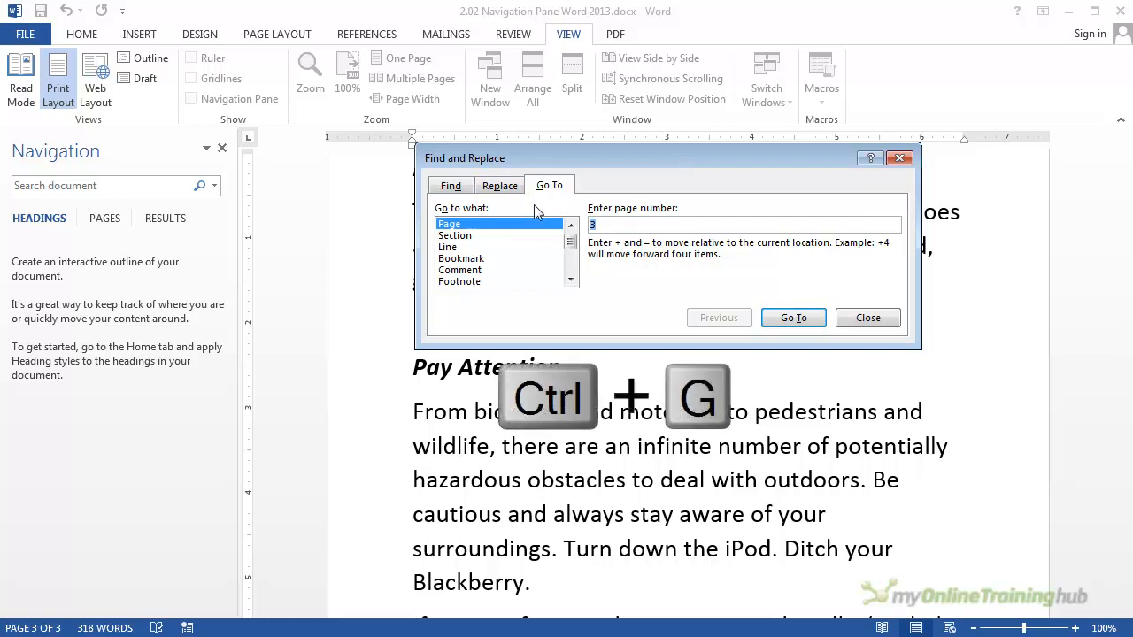
Examine the Go To settings for the Section, Line and Bookmark targets, including the list of bookmark names.
{"action": "left_click", "coordinate": [477, 237]}
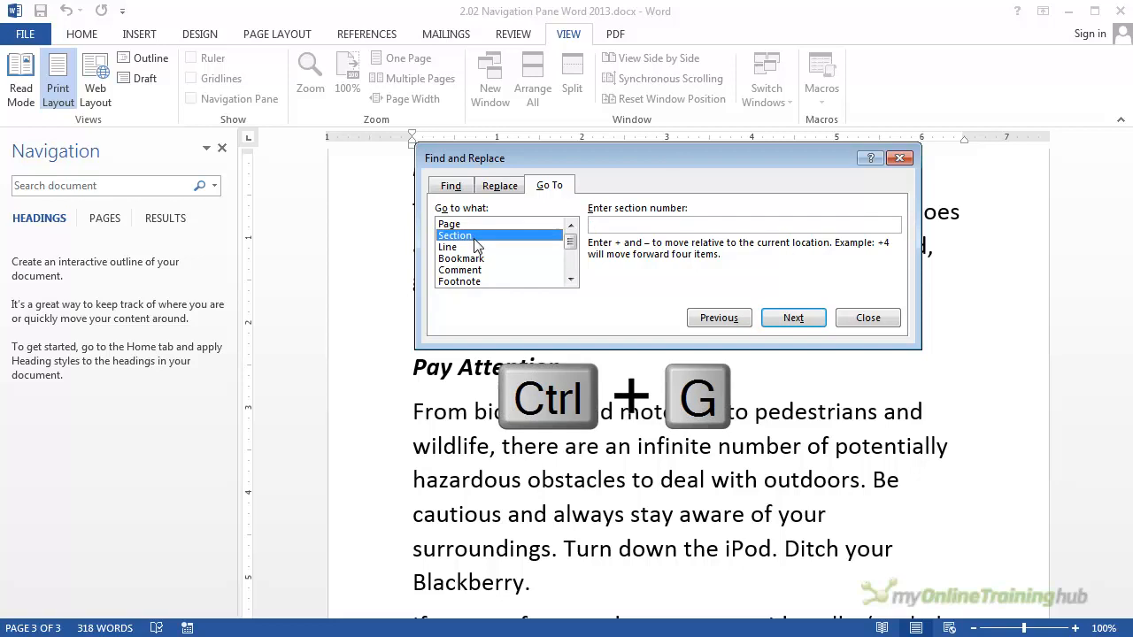
{"action": "left_click", "coordinate": [465, 248]}
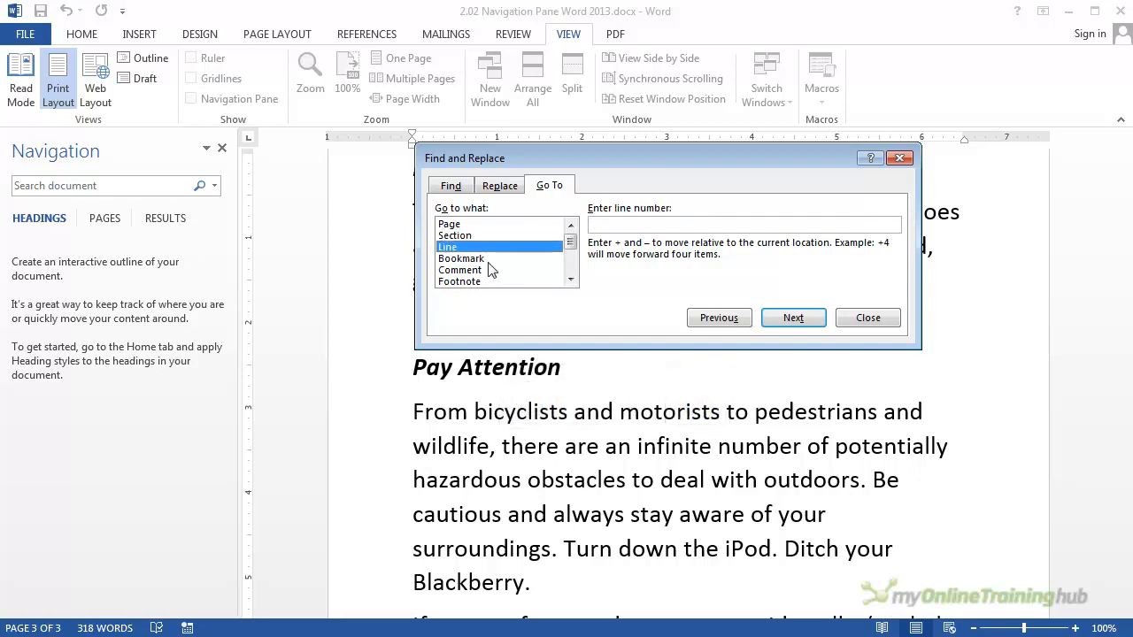
{"action": "left_click", "coordinate": [475, 260]}
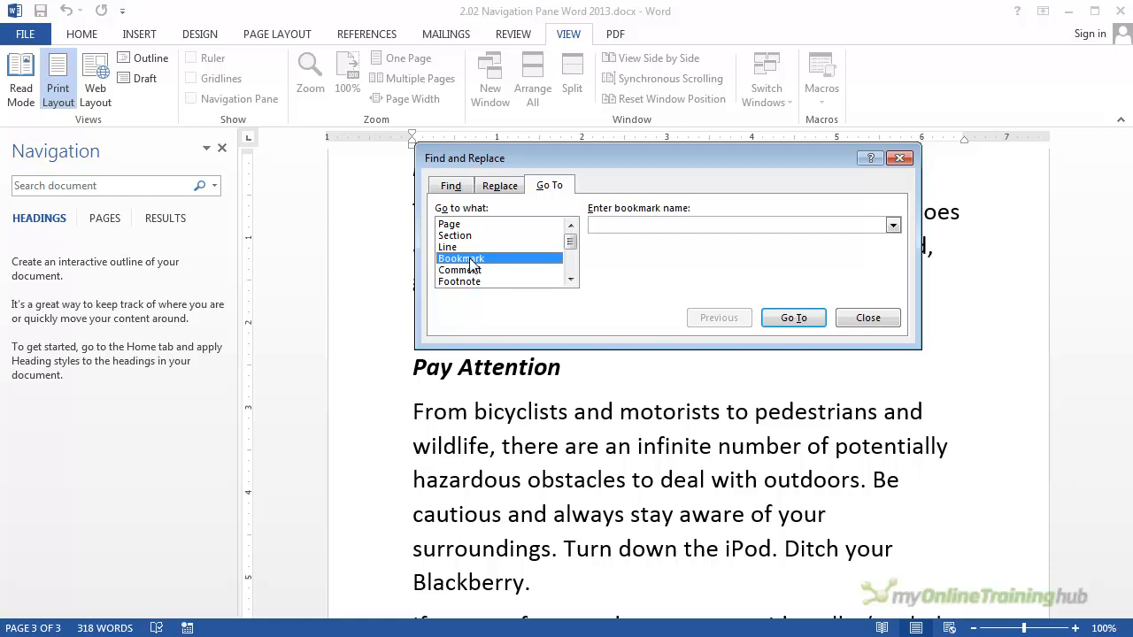
{"action": "left_click", "coordinate": [893, 226]}
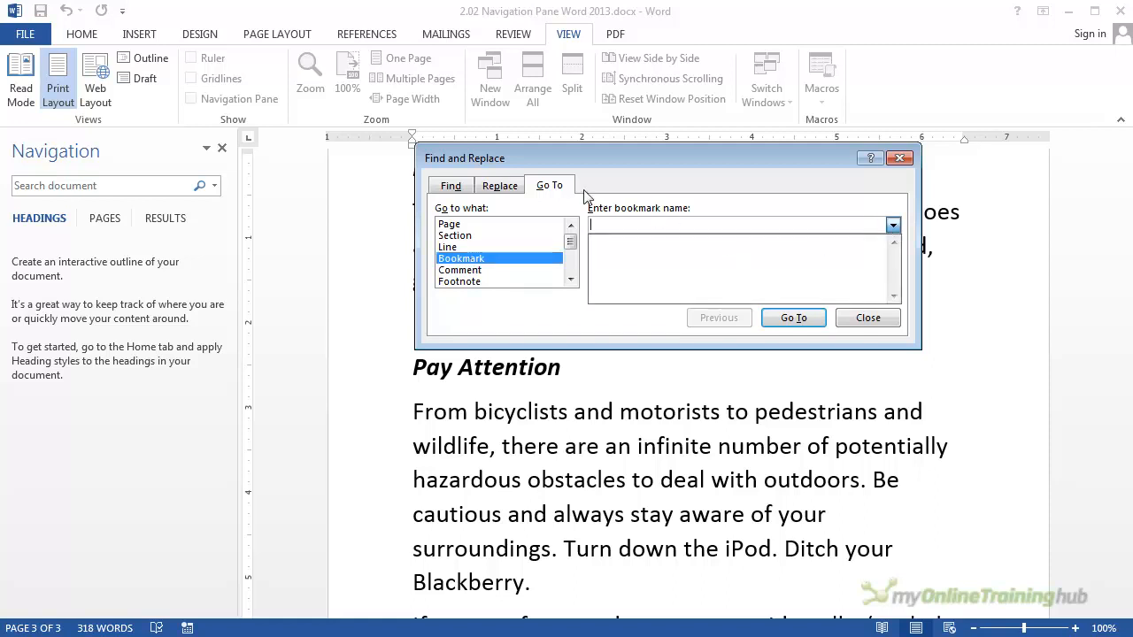
{"action": "left_click", "coordinate": [567, 211]}
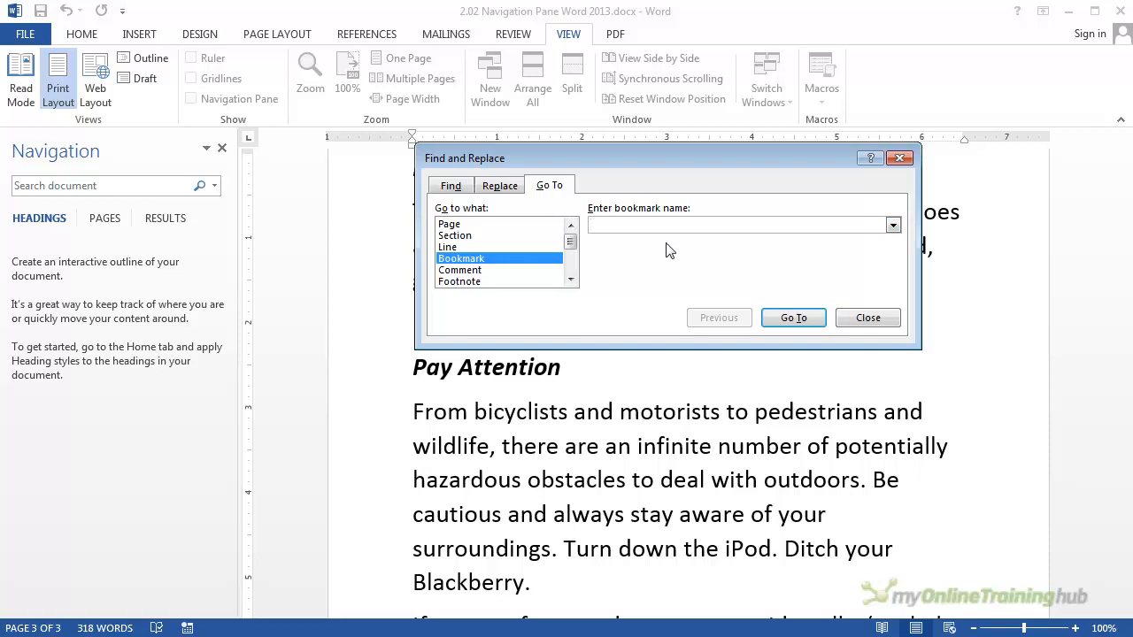
Review the Go To settings for comments, footnotes, endnotes, fields, tables, graphics, equations, objects and headings, and close the dialog.
{"action": "left_click", "coordinate": [481, 271]}
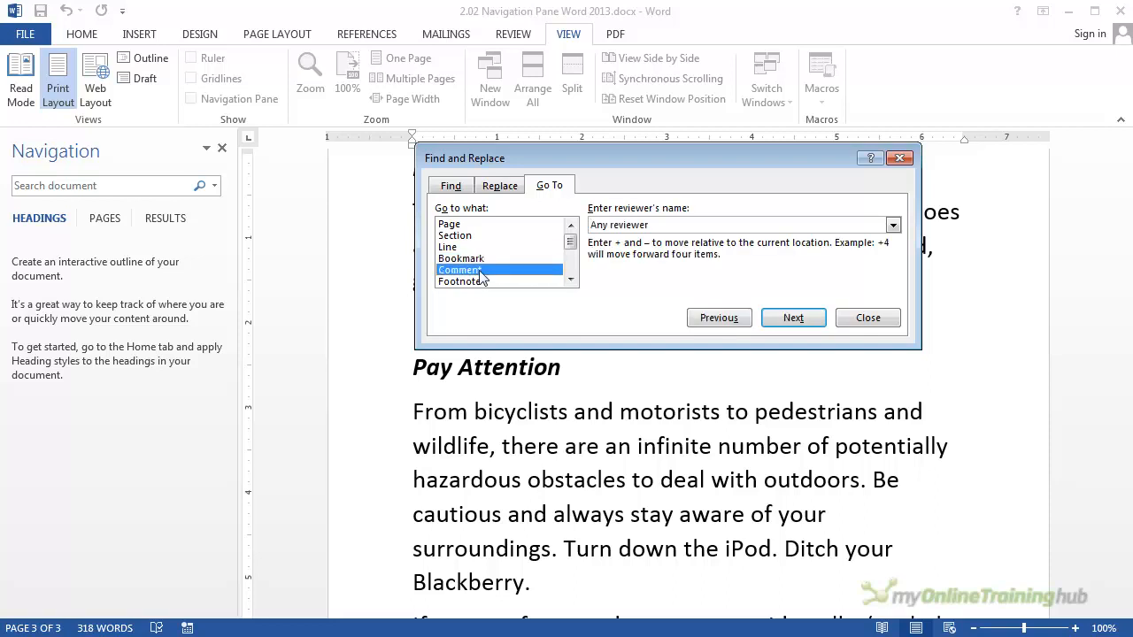
{"action": "left_click", "coordinate": [477, 281]}
{"action": "left_click", "coordinate": [571, 279]}
{"action": "left_click", "coordinate": [571, 279]}
{"action": "left_click", "coordinate": [571, 279]}
{"action": "left_click", "coordinate": [571, 279]}
{"action": "left_click", "coordinate": [571, 279]}
{"action": "left_click", "coordinate": [571, 278]}
{"action": "left_click", "coordinate": [463, 226]}
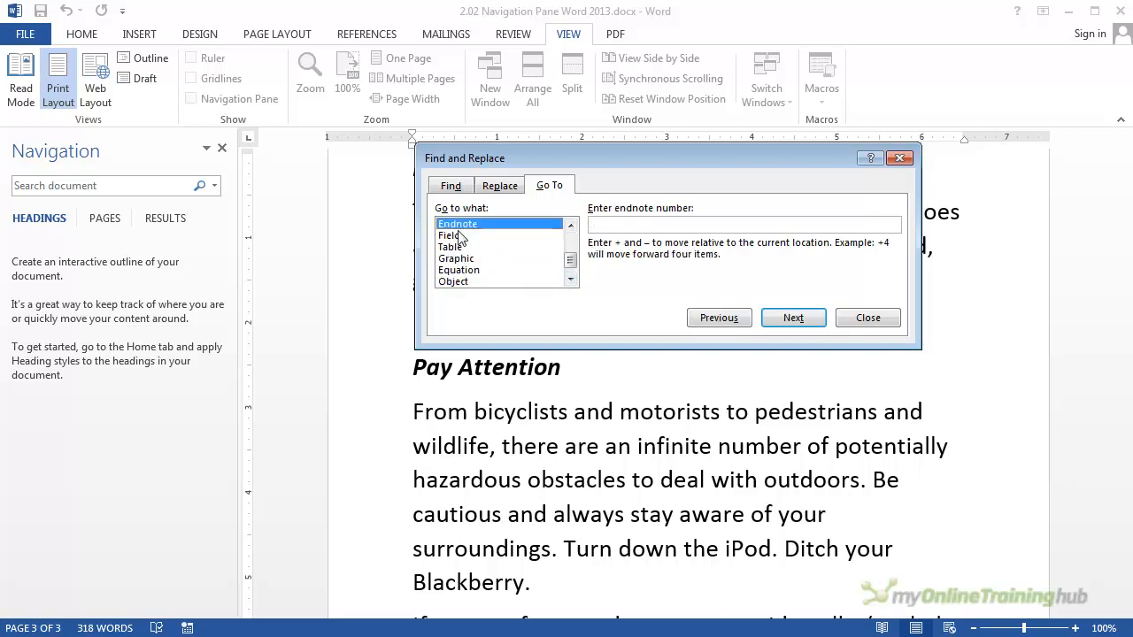
{"action": "left_click", "coordinate": [458, 236]}
{"action": "left_click", "coordinate": [461, 248]}
{"action": "left_click", "coordinate": [467, 259]}
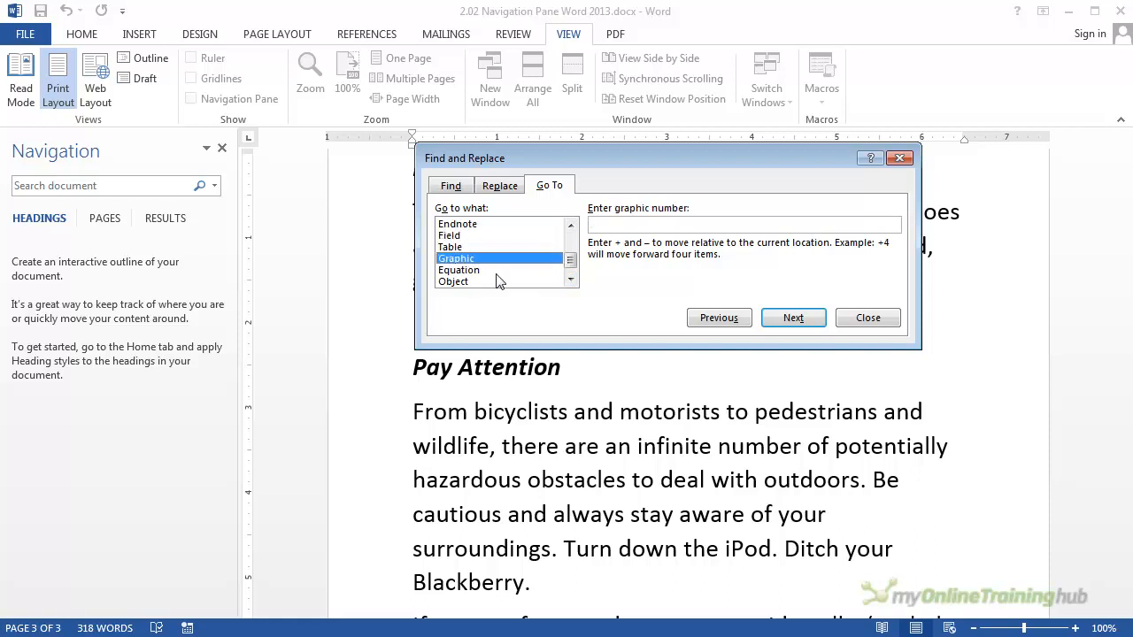
{"action": "left_click", "coordinate": [473, 270]}
{"action": "left_click", "coordinate": [469, 282]}
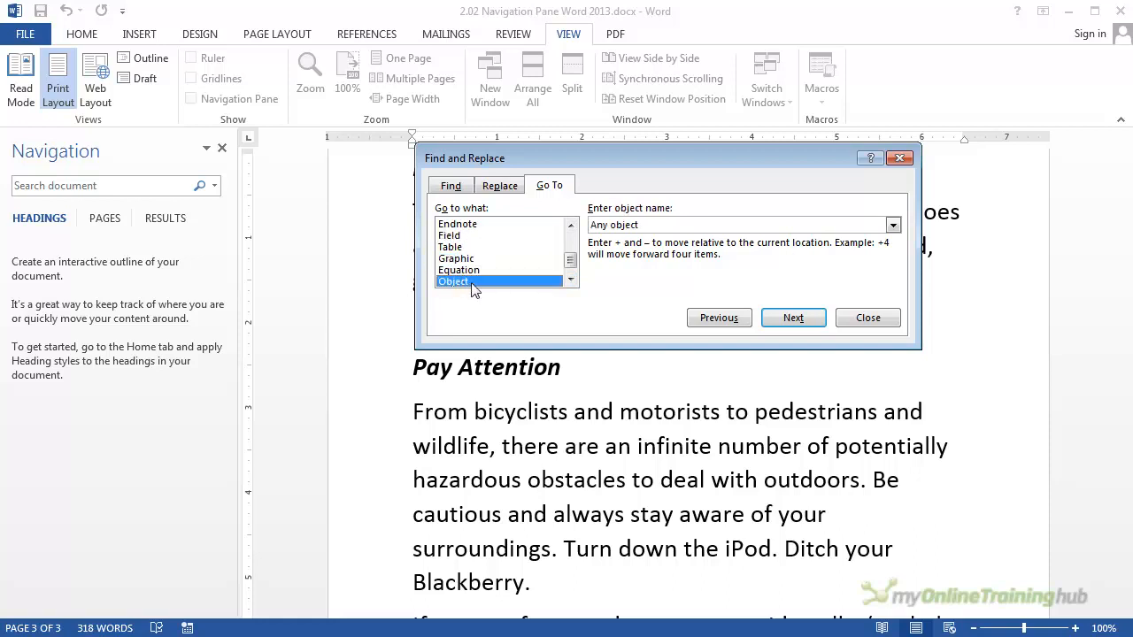
{"action": "left_click", "coordinate": [571, 279]}
{"action": "left_click", "coordinate": [535, 282]}
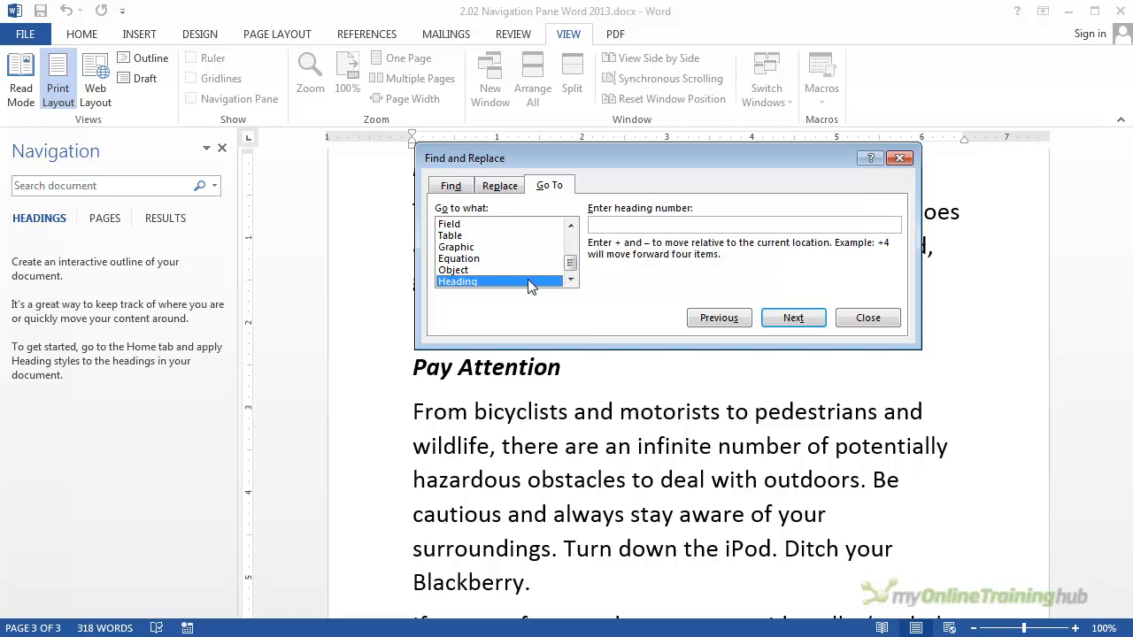
{"action": "left_click", "coordinate": [572, 238]}
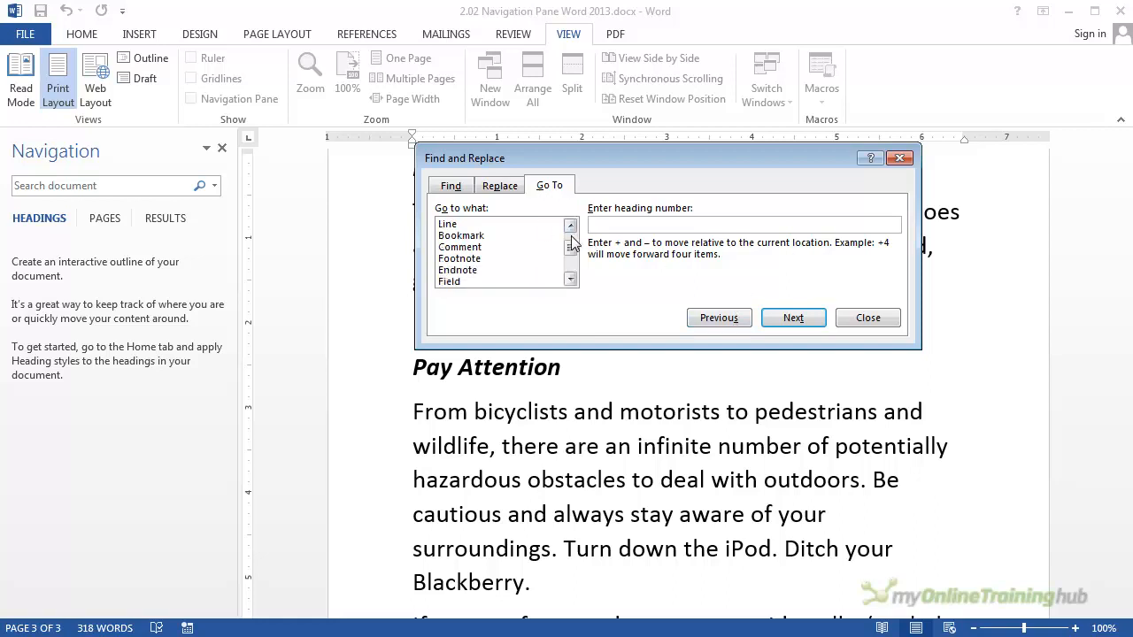
{"action": "left_click", "coordinate": [875, 319]}
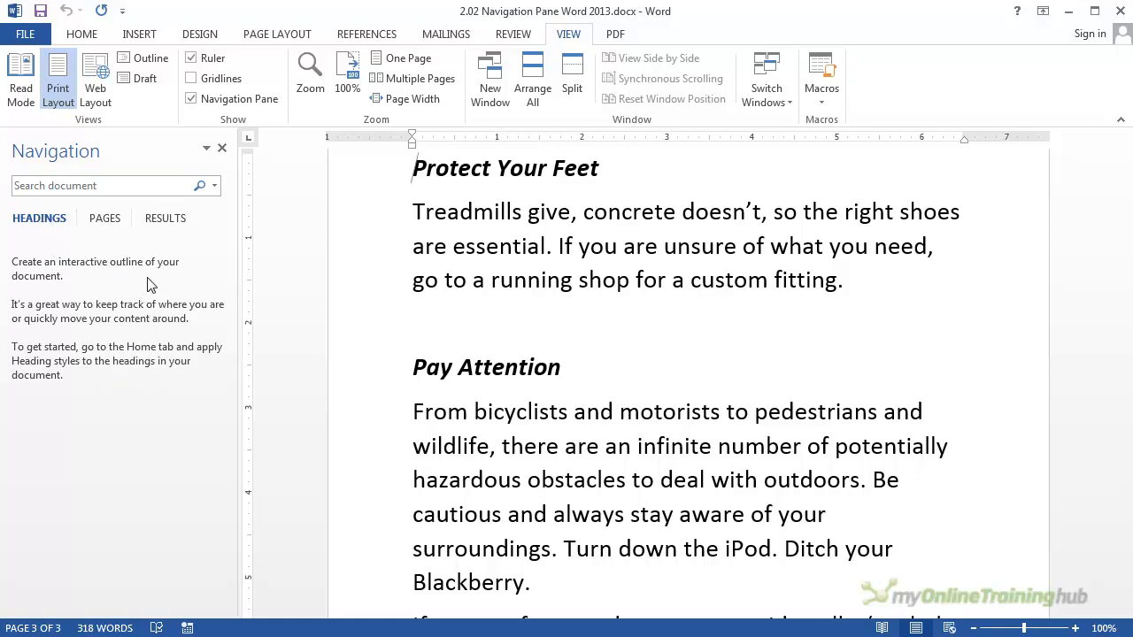
Display the page thumbnails in the Navigation pane and use them to jump to page 2 and back to page 1.
{"action": "left_click", "coordinate": [113, 223]}
{"action": "left_click_drag", "start_coordinate": [218, 366], "coordinate": [227, 489]}
{"action": "left_click_drag", "start_coordinate": [210, 529], "coordinate": [211, 529]}
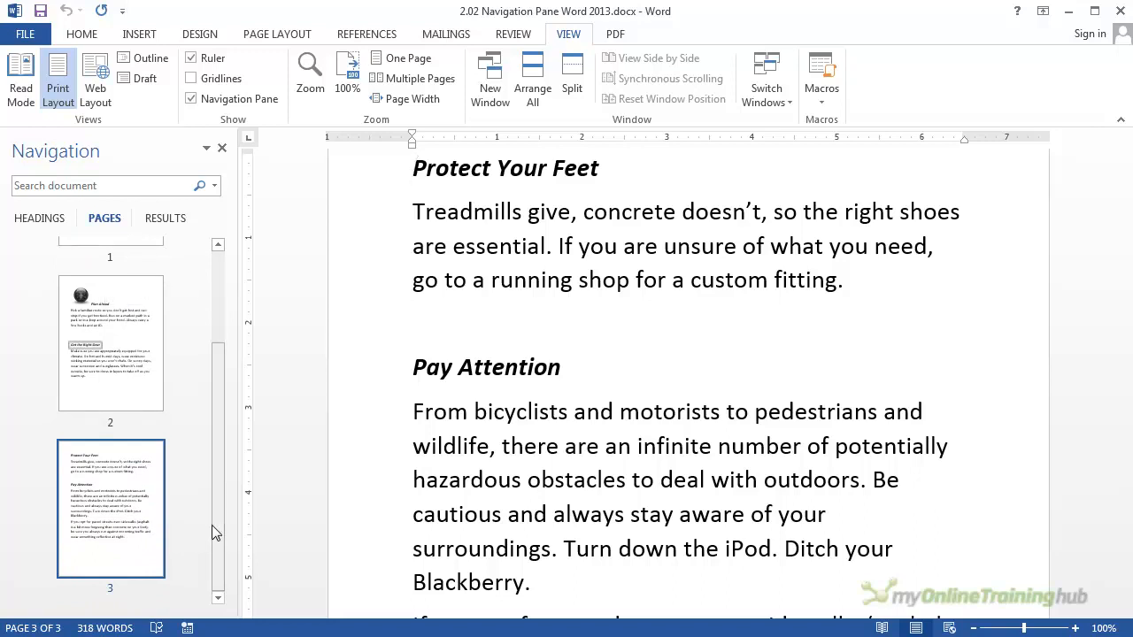
{"action": "left_click", "coordinate": [132, 365]}
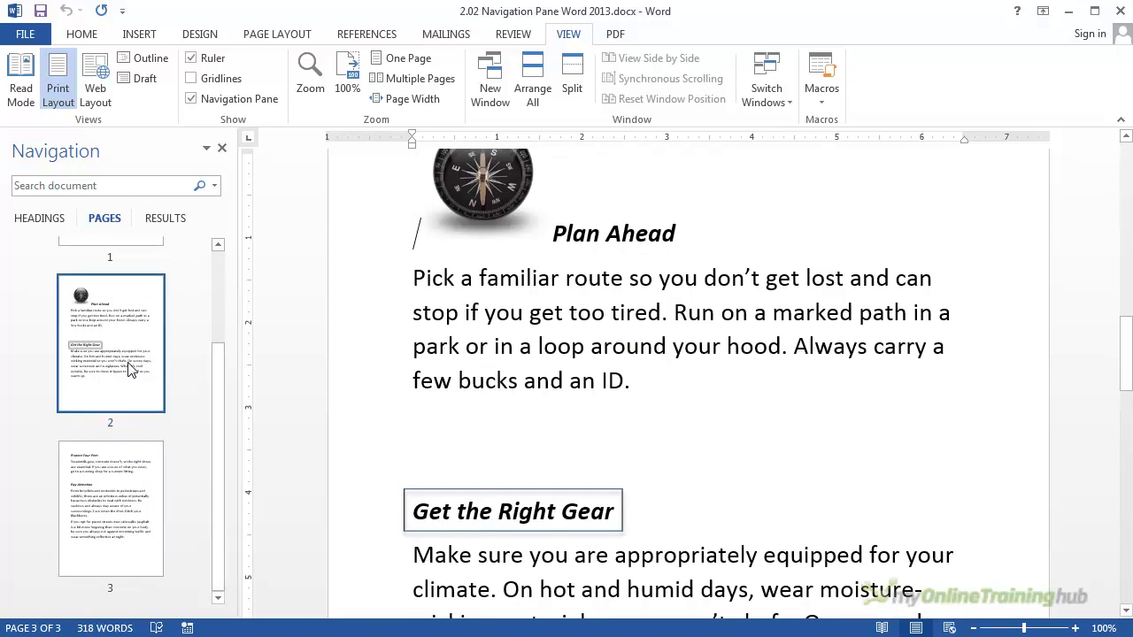
{"action": "left_click", "coordinate": [133, 250]}
{"action": "left_click_drag", "start_coordinate": [215, 375], "coordinate": [216, 557]}
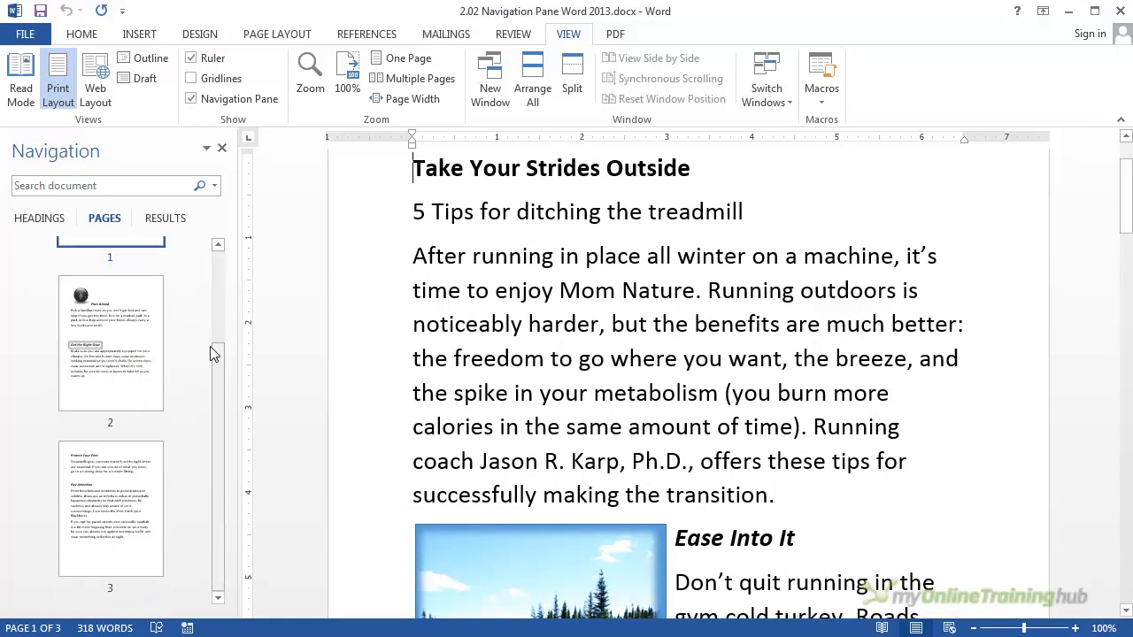
{"action": "scroll", "coordinate": [219, 265], "scroll_direction": "up", "scroll_amount": 3}
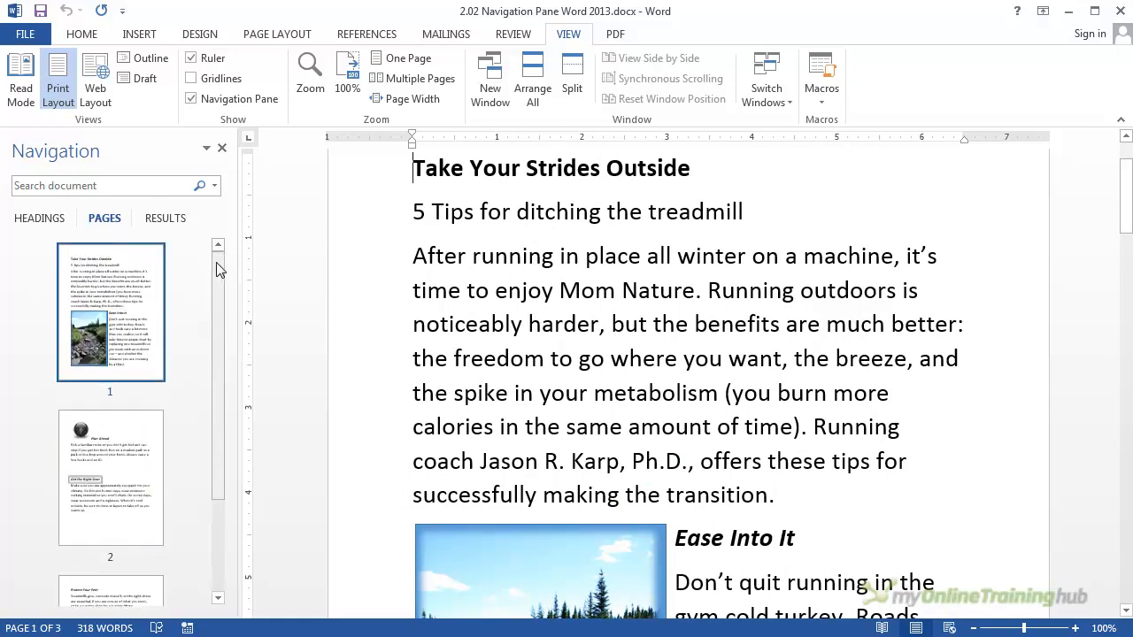
Show the search results view, search the document for "foot wear", and replace that search with "shoes".
{"action": "left_click", "coordinate": [173, 226]}
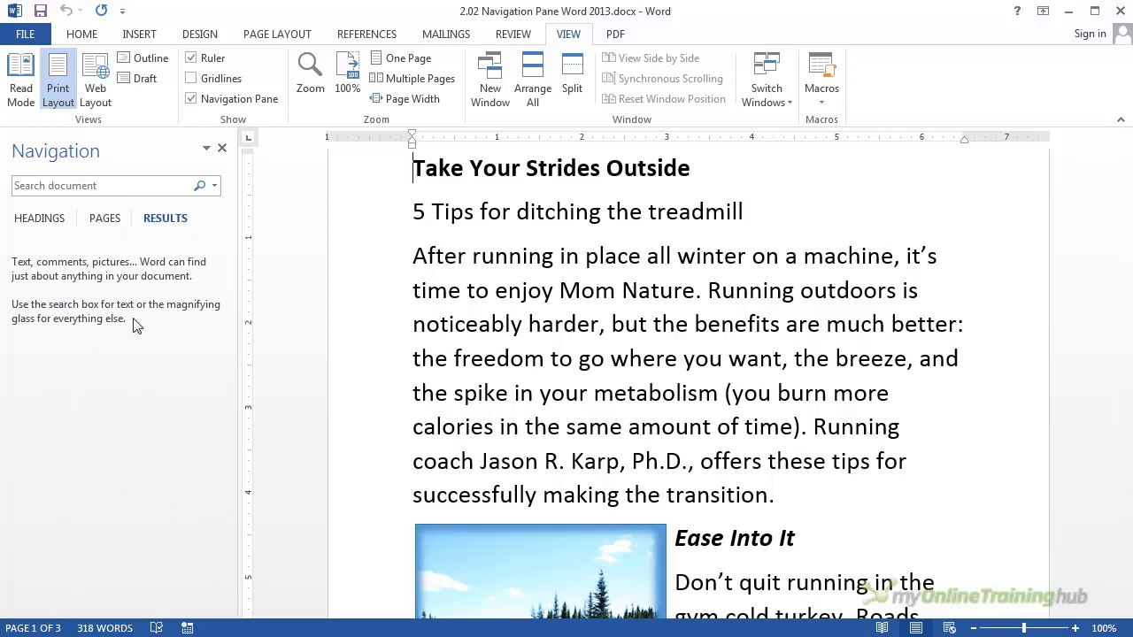
{"action": "left_click", "coordinate": [80, 187]}
{"action": "type", "text": "foot wear"}
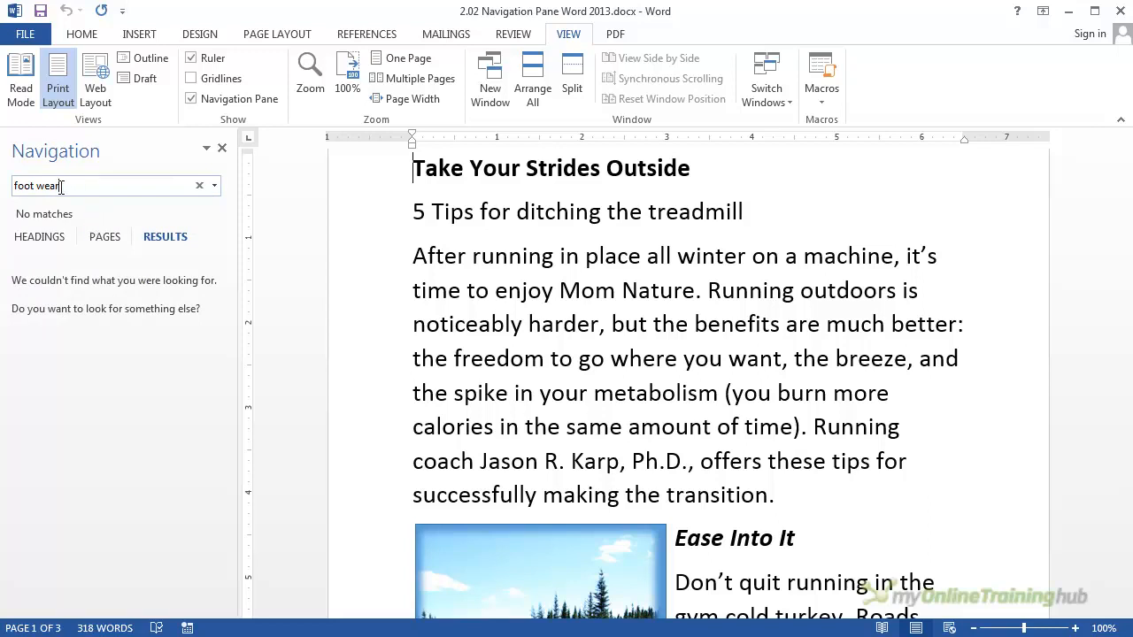
{"action": "key", "text": "ctrl+a"}
{"action": "type", "text": "sho"}
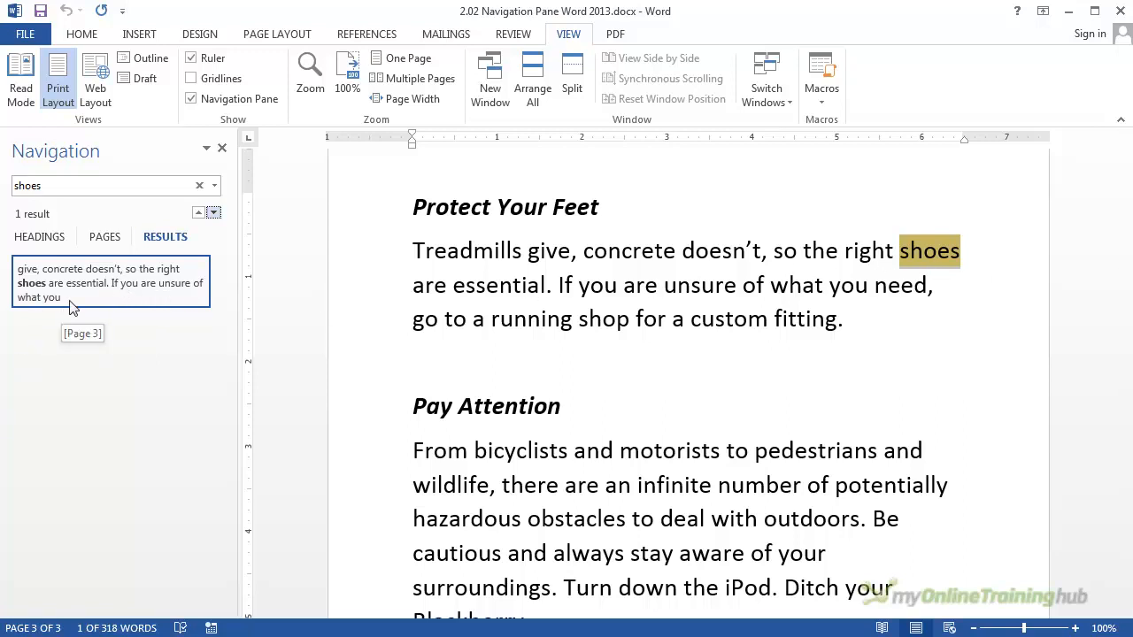
Resize the Navigation pane to be wider and display the page thumbnails for the "shoes" search.
{"action": "left_click_drag", "start_coordinate": [240, 286], "coordinate": [174, 290]}
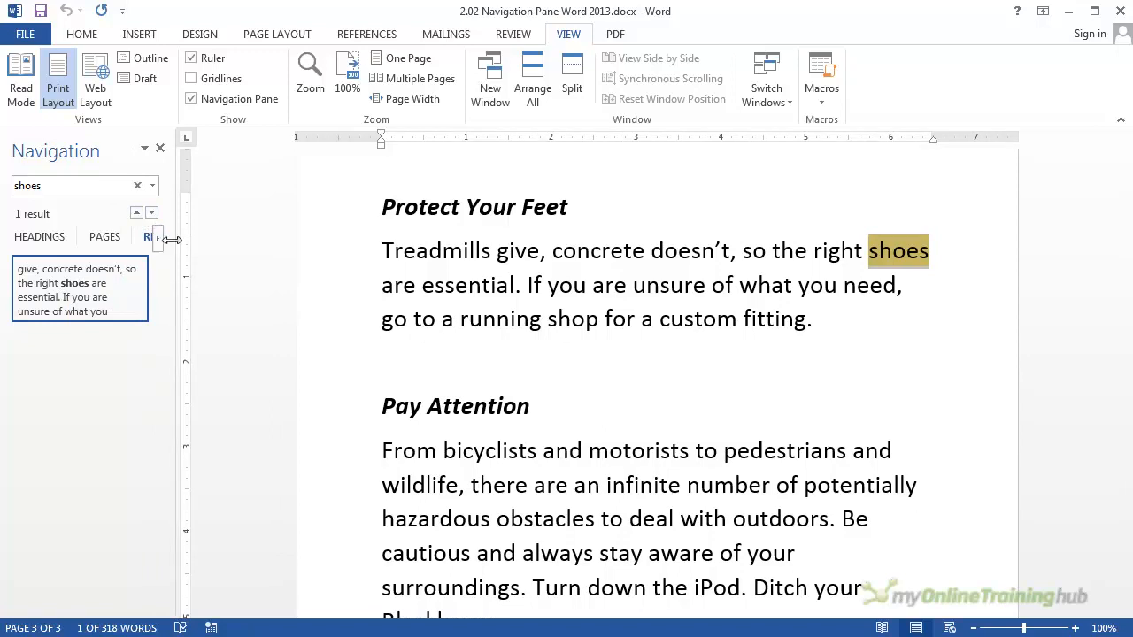
{"action": "left_click_drag", "start_coordinate": [177, 237], "coordinate": [292, 254]}
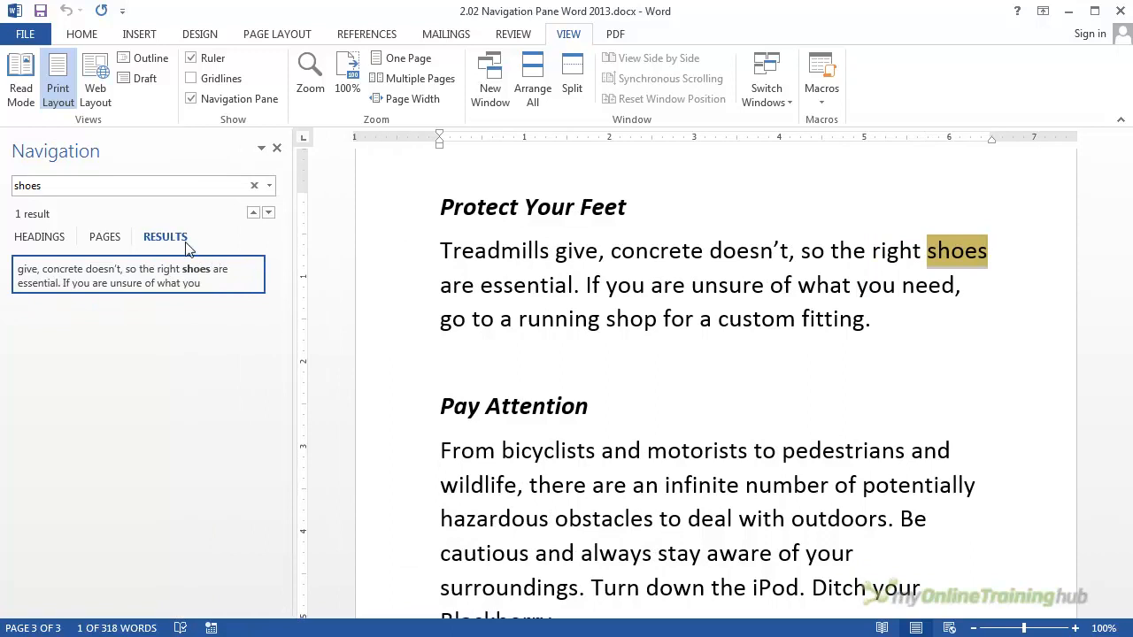
{"action": "left_click", "coordinate": [106, 237]}
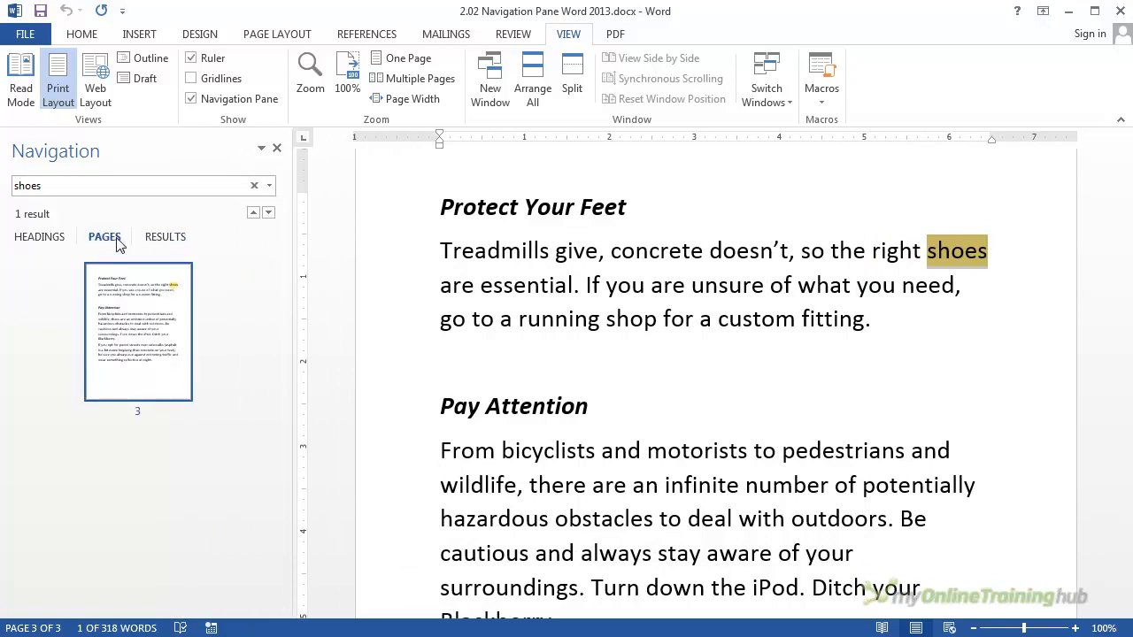
Show the headings view of the Navigation pane and review the Find, Advanced Find and Go To commands.
{"action": "left_click", "coordinate": [45, 239]}
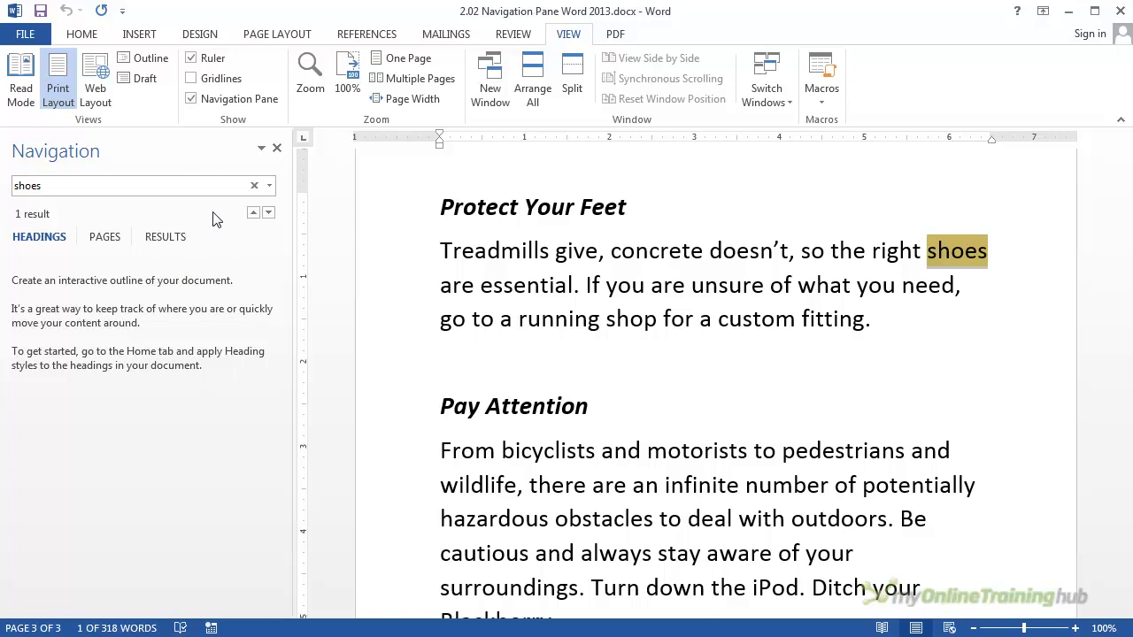
{"action": "left_click", "coordinate": [84, 37]}
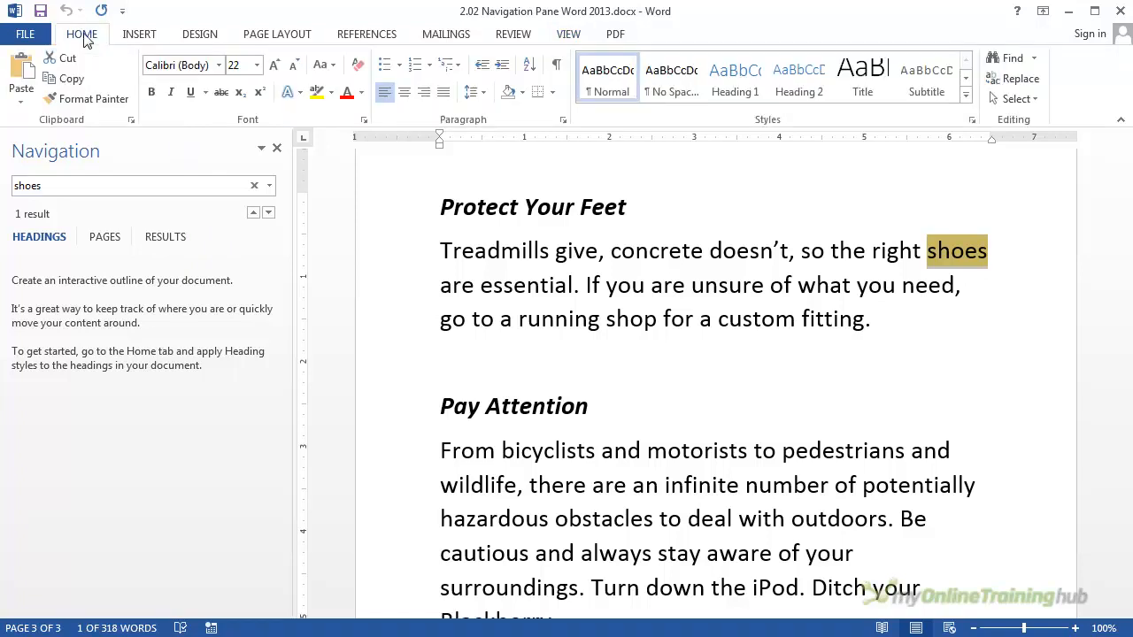
{"action": "left_click", "coordinate": [1034, 59]}
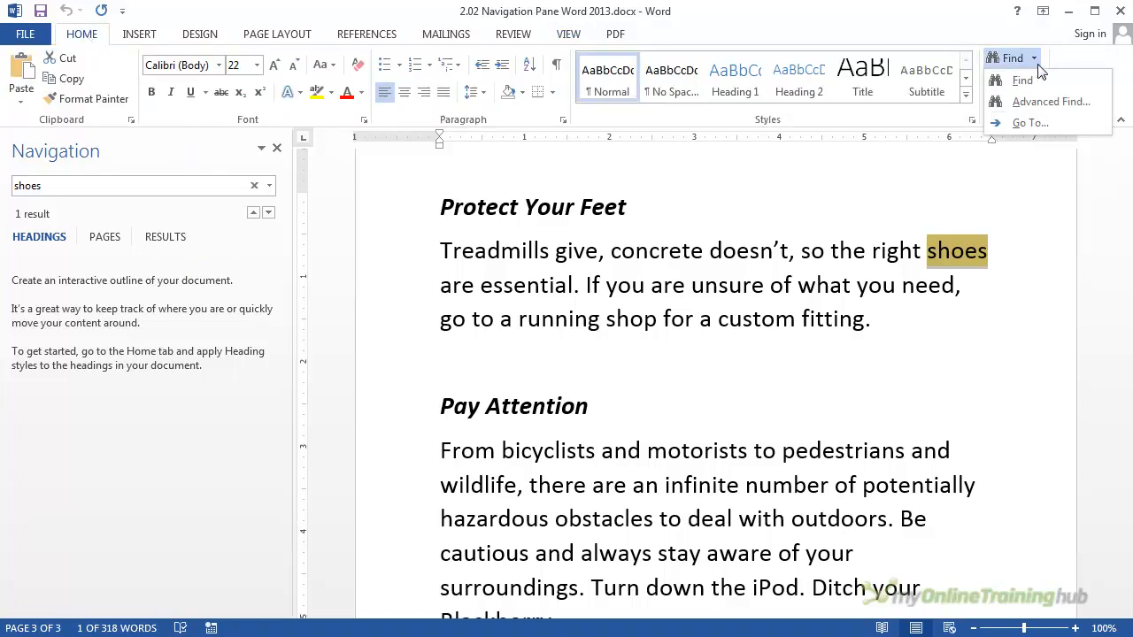
{"action": "left_click", "coordinate": [1035, 60]}
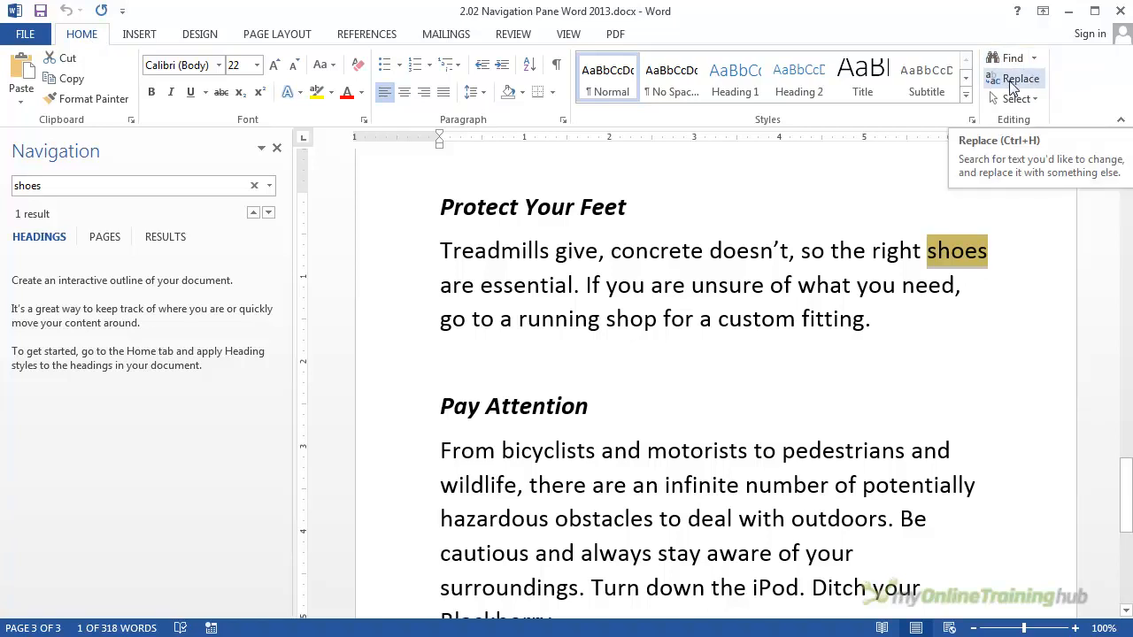
Find "shoes" in the document, replace it with "foot wear", and close the Find and Replace dialog.
{"action": "left_click", "coordinate": [1013, 82]}
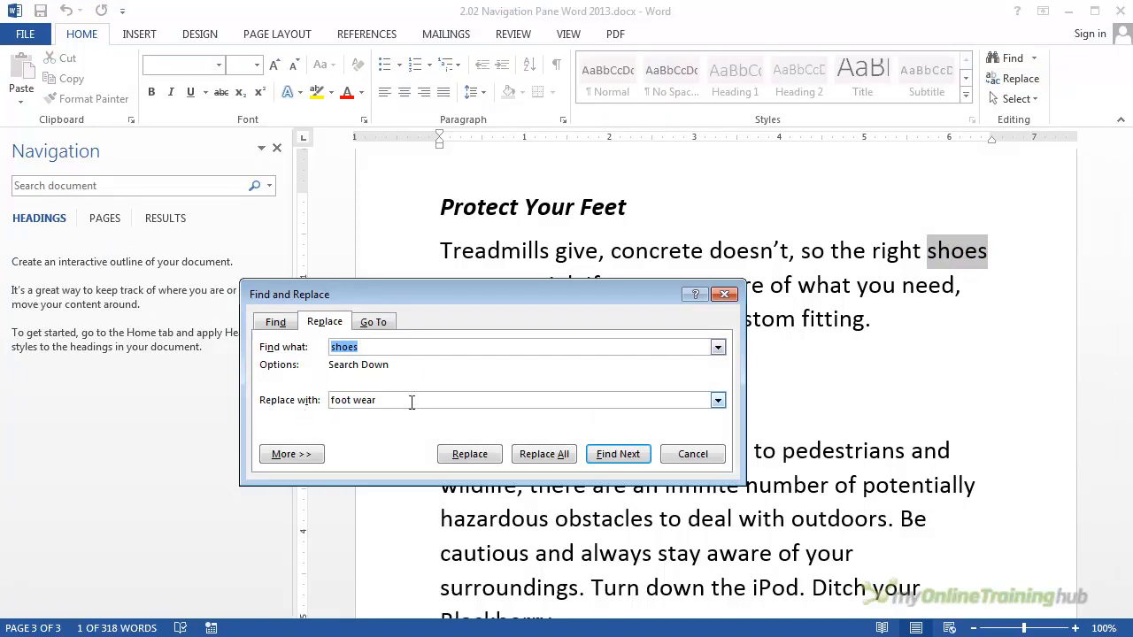
{"action": "left_click", "coordinate": [618, 454]}
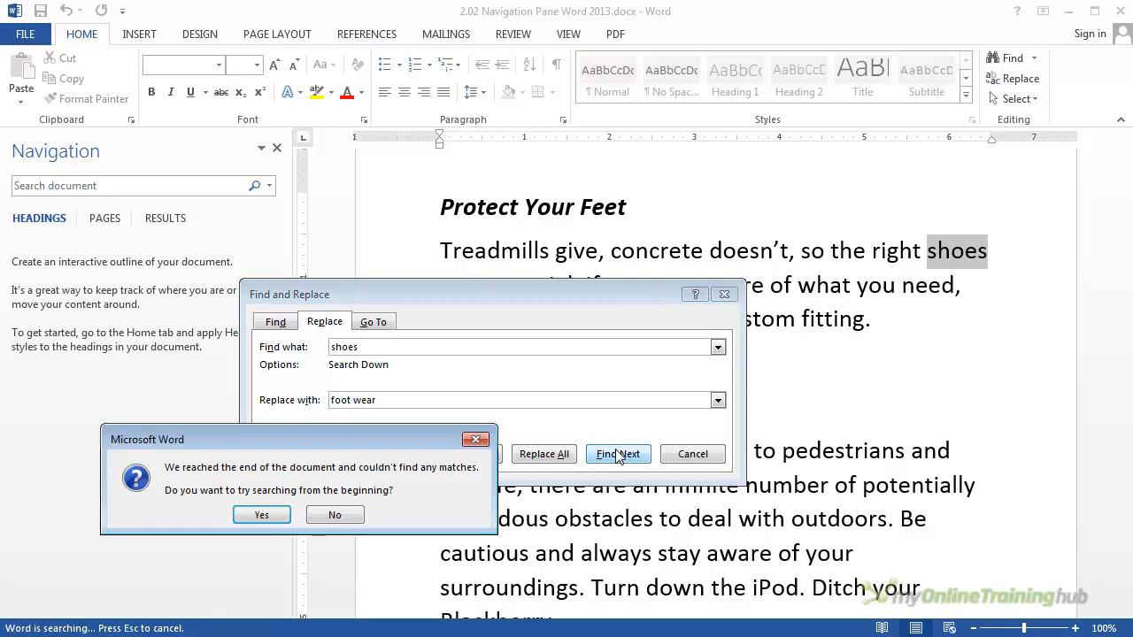
{"action": "left_click", "coordinate": [270, 516]}
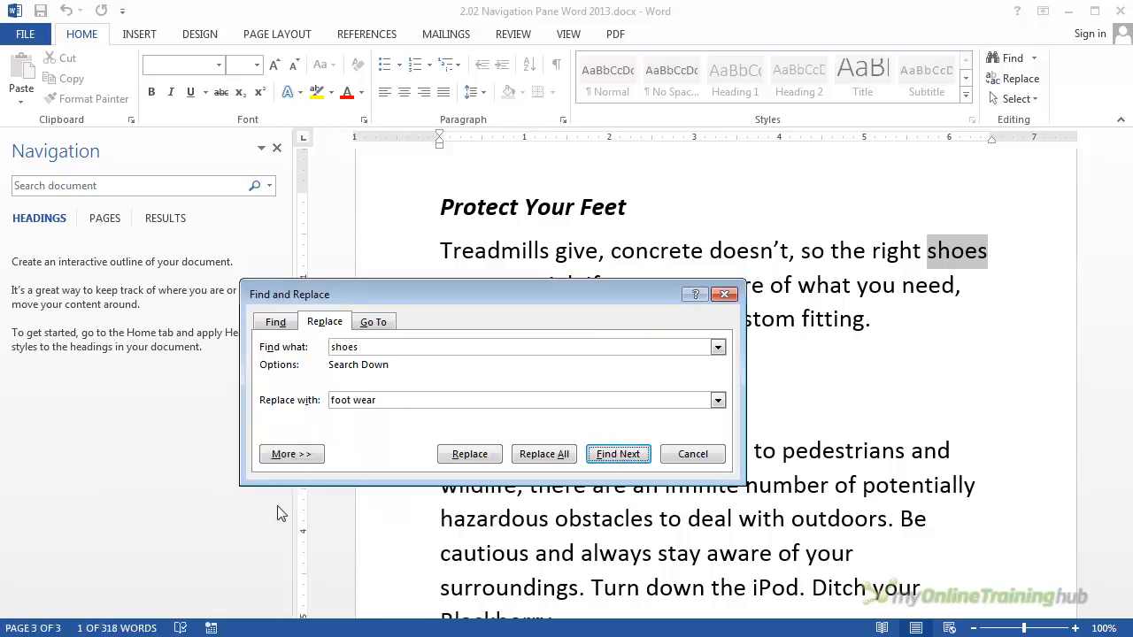
{"action": "left_click_drag", "start_coordinate": [498, 303], "coordinate": [331, 196]}
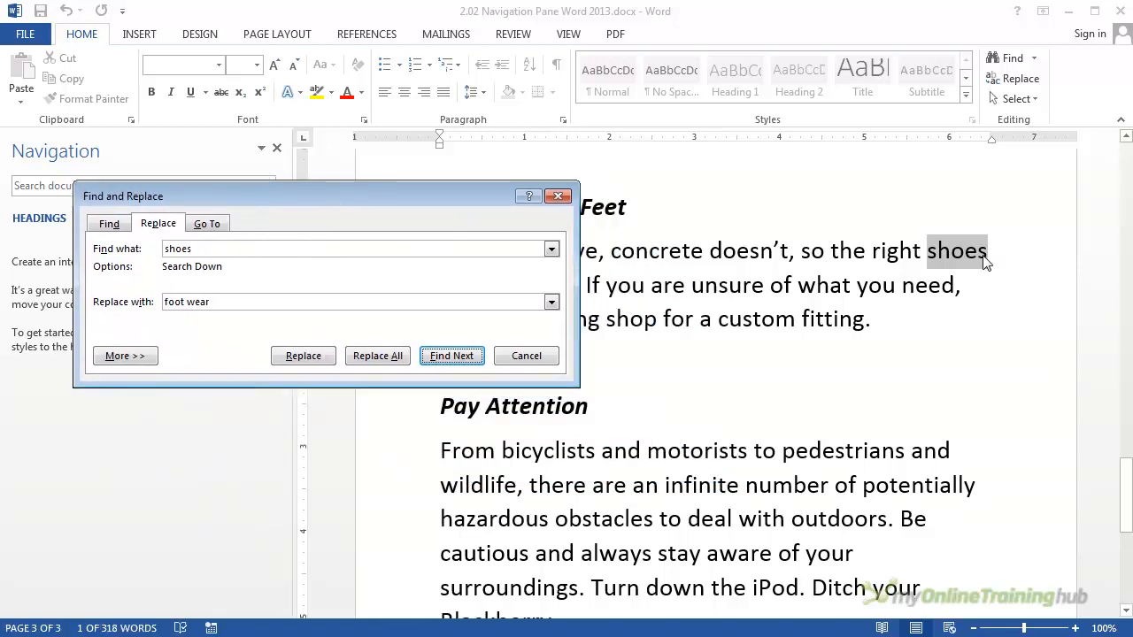
{"action": "left_click", "coordinate": [310, 358]}
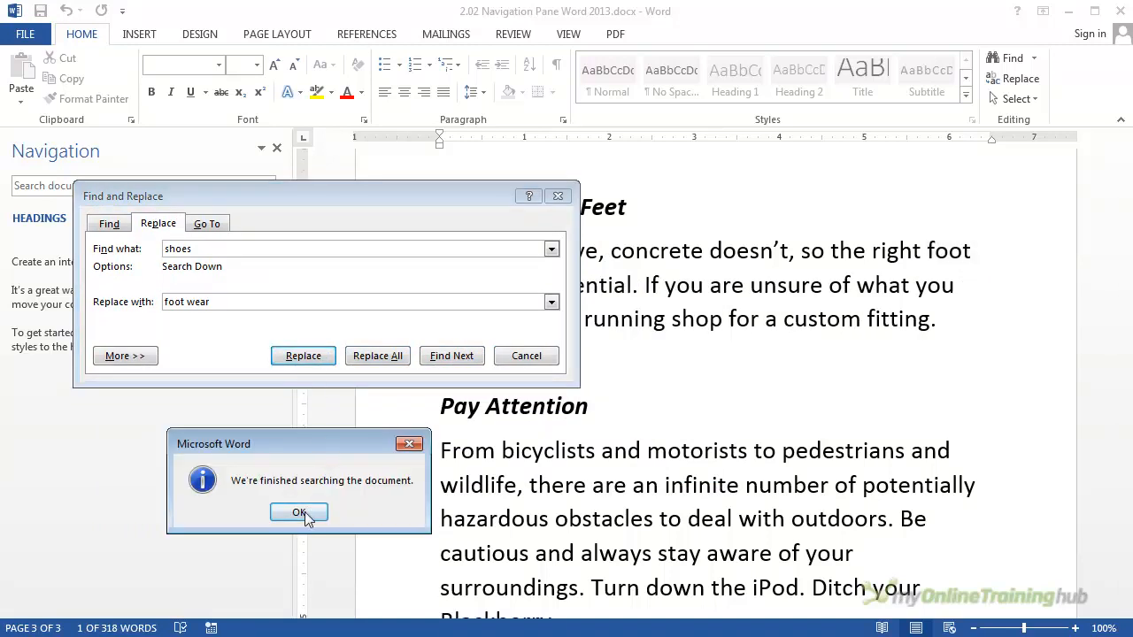
{"action": "left_click", "coordinate": [299, 514]}
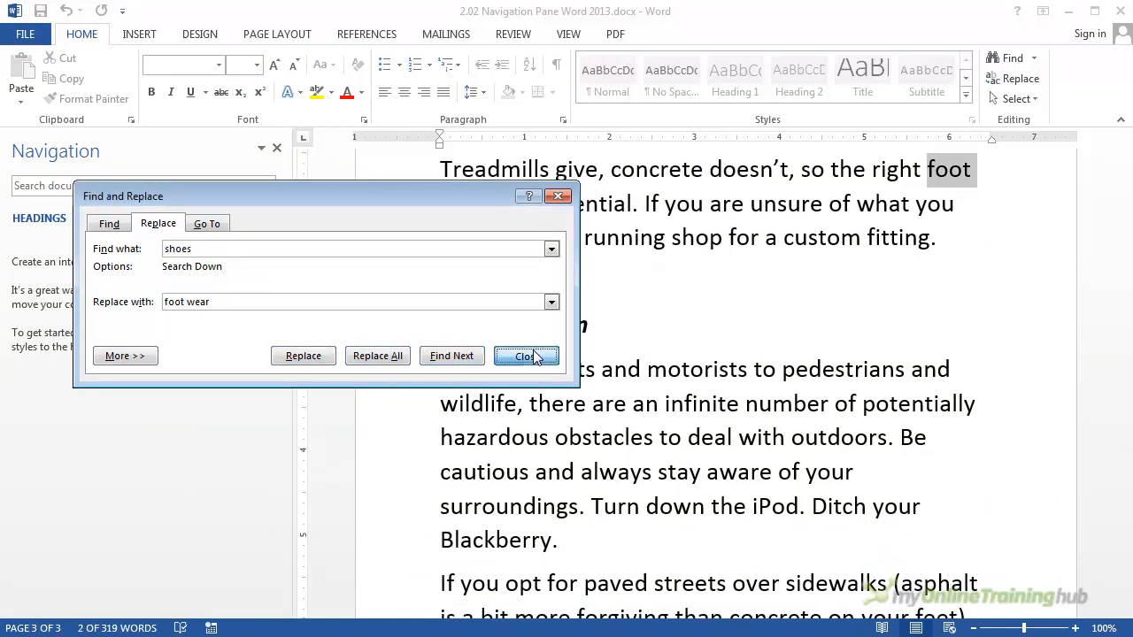
{"action": "left_click", "coordinate": [526, 356]}
Place the cursor before the title "Take Your Strides Outside" and search the document for "attention" in the Navigation pane.
{"action": "scroll", "coordinate": [563, 417], "scroll_direction": "up", "scroll_amount": 20}
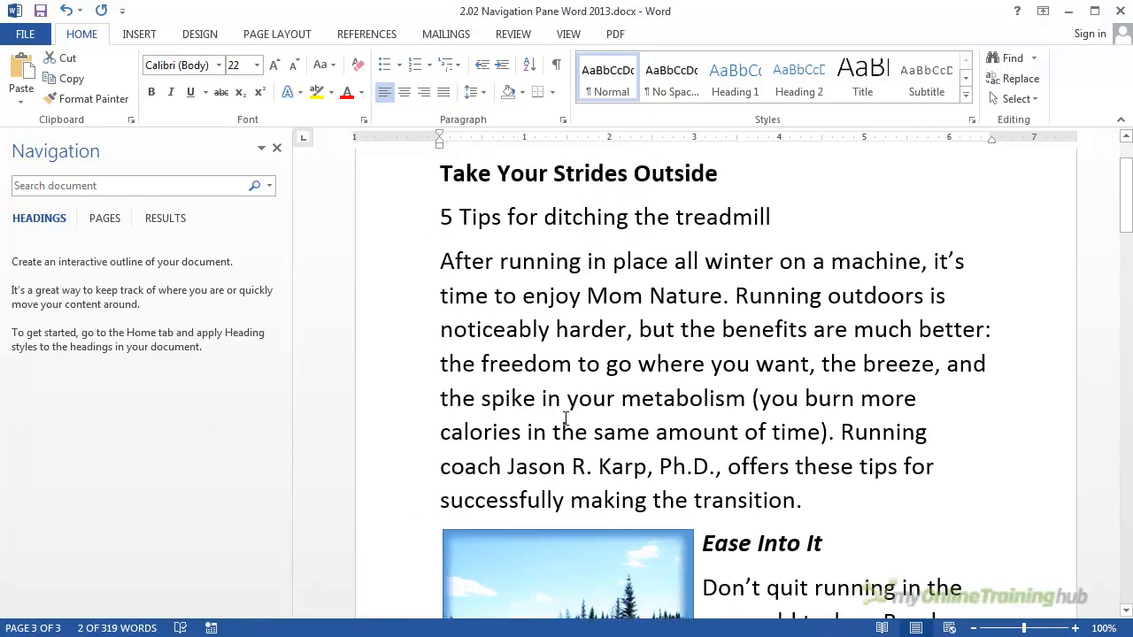
{"action": "scroll", "coordinate": [565, 418], "scroll_direction": "up", "scroll_amount": 3}
{"action": "left_click", "coordinate": [444, 265]}
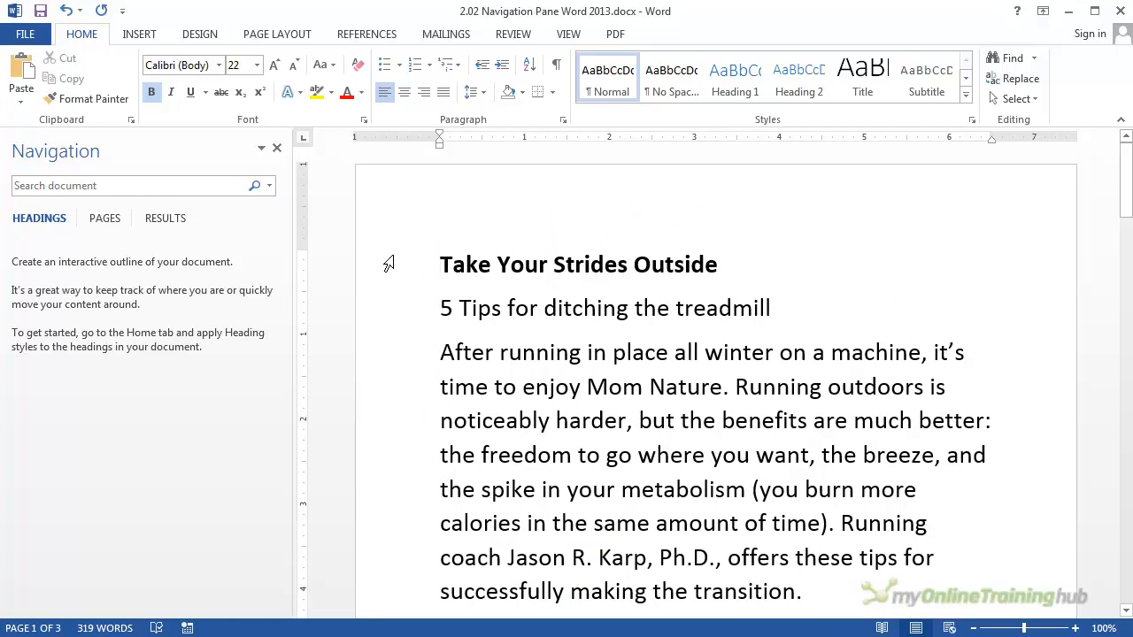
{"action": "left_click", "coordinate": [1032, 57]}
{"action": "left_click", "coordinate": [1022, 79]}
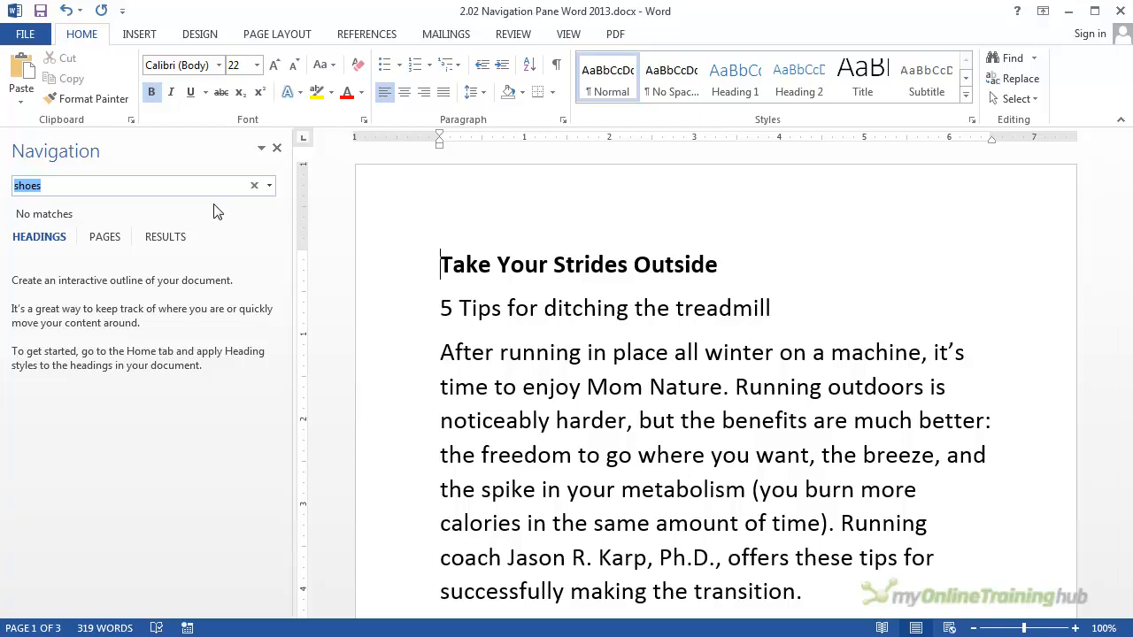
{"action": "type", "text": "attention"}
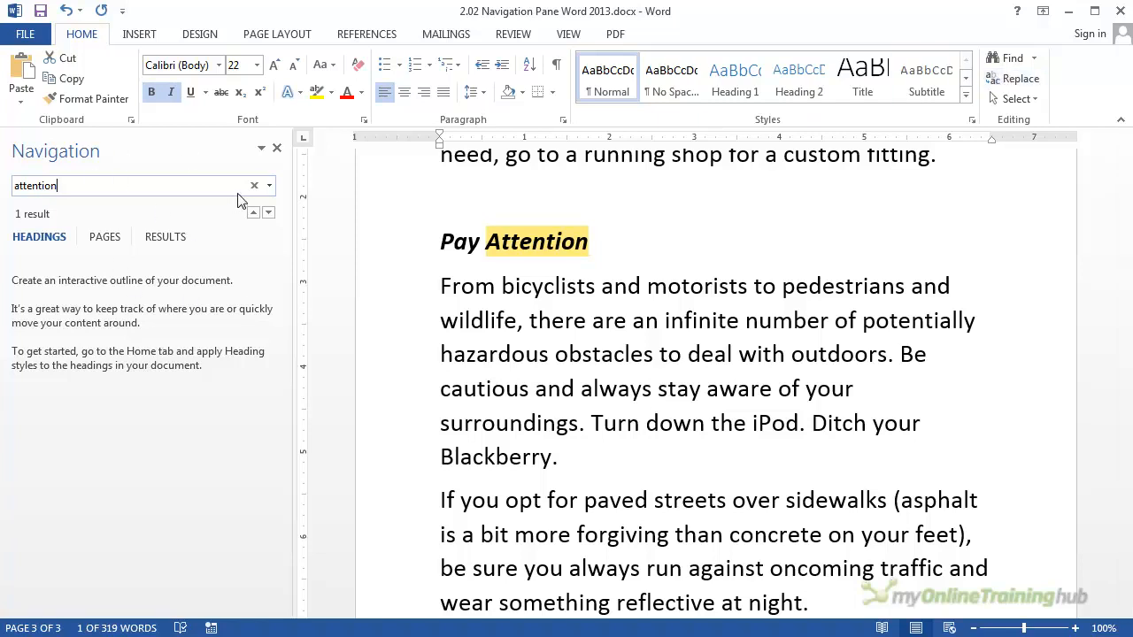
Undock the Navigation pane and float it, shortened to just below its text, beside the upper-right edge of the page.
{"action": "left_click", "coordinate": [261, 148]}
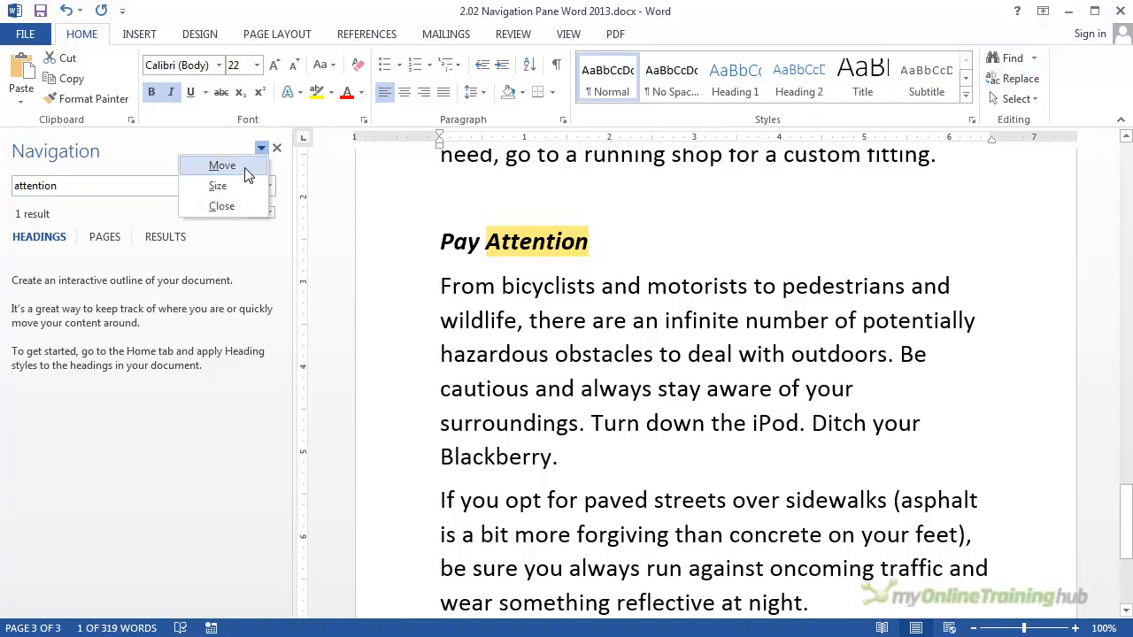
{"action": "left_click", "coordinate": [222, 166]}
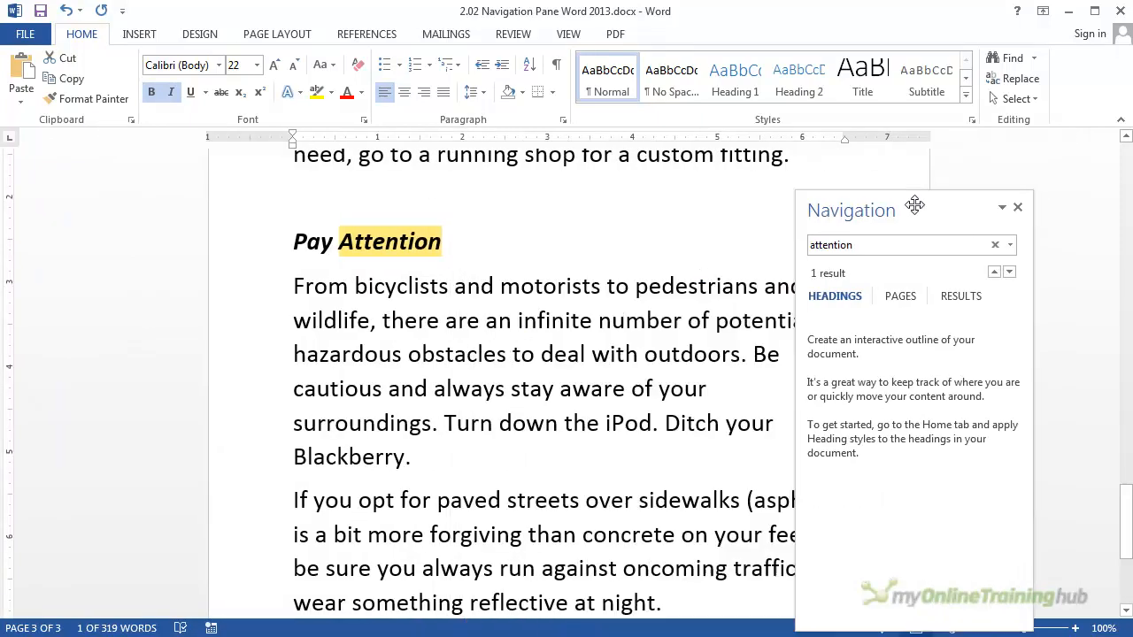
{"action": "left_click", "coordinate": [936, 177]}
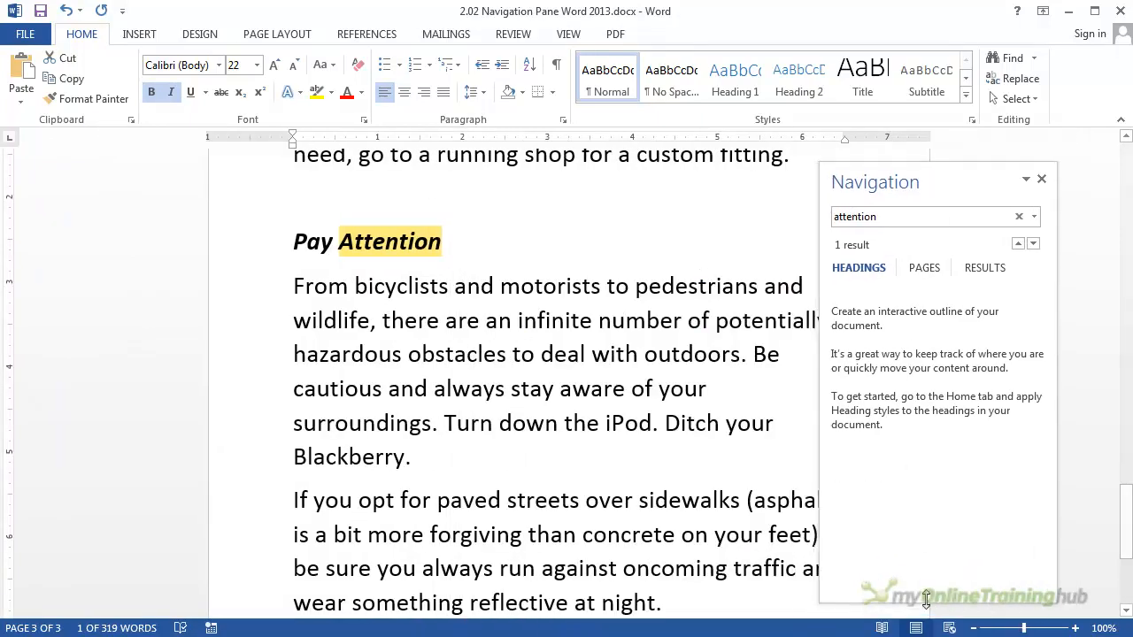
{"action": "left_click_drag", "start_coordinate": [925, 603], "coordinate": [947, 467]}
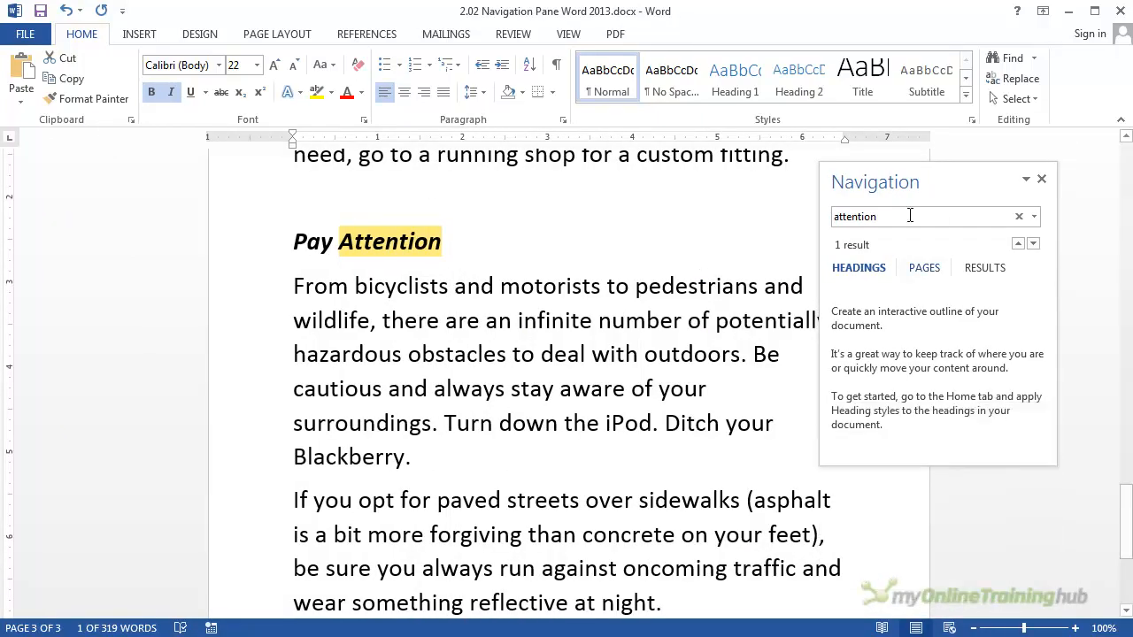
{"action": "left_click_drag", "start_coordinate": [953, 171], "coordinate": [1021, 137]}
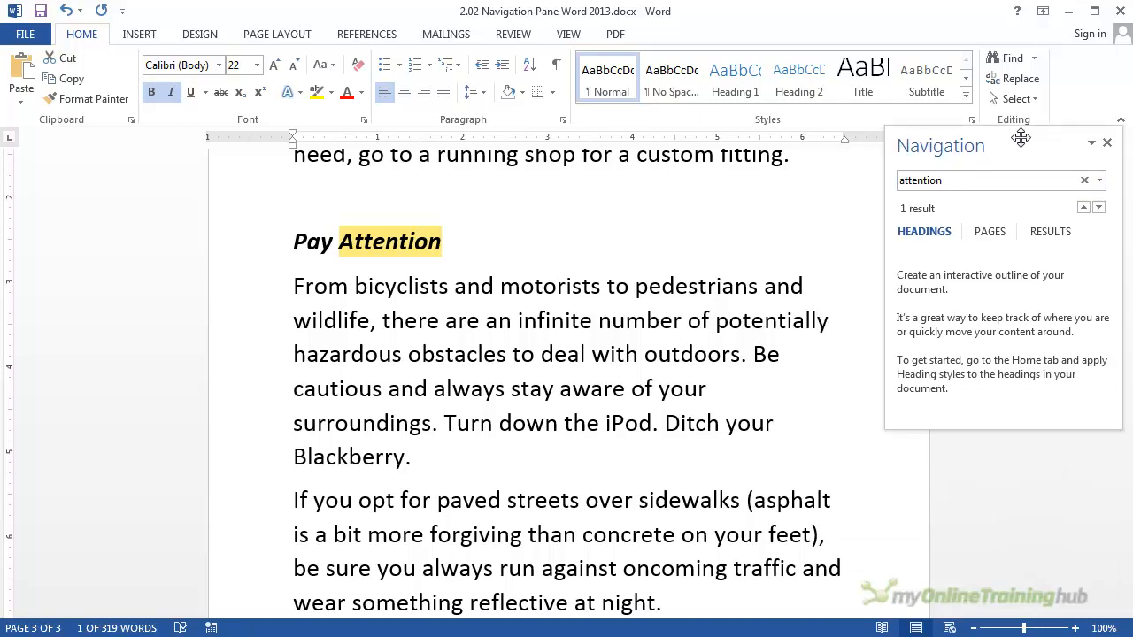
Dock the floating Navigation pane back beside the document and review its Move, Size and Close options.
{"action": "double_click", "coordinate": [1021, 137]}
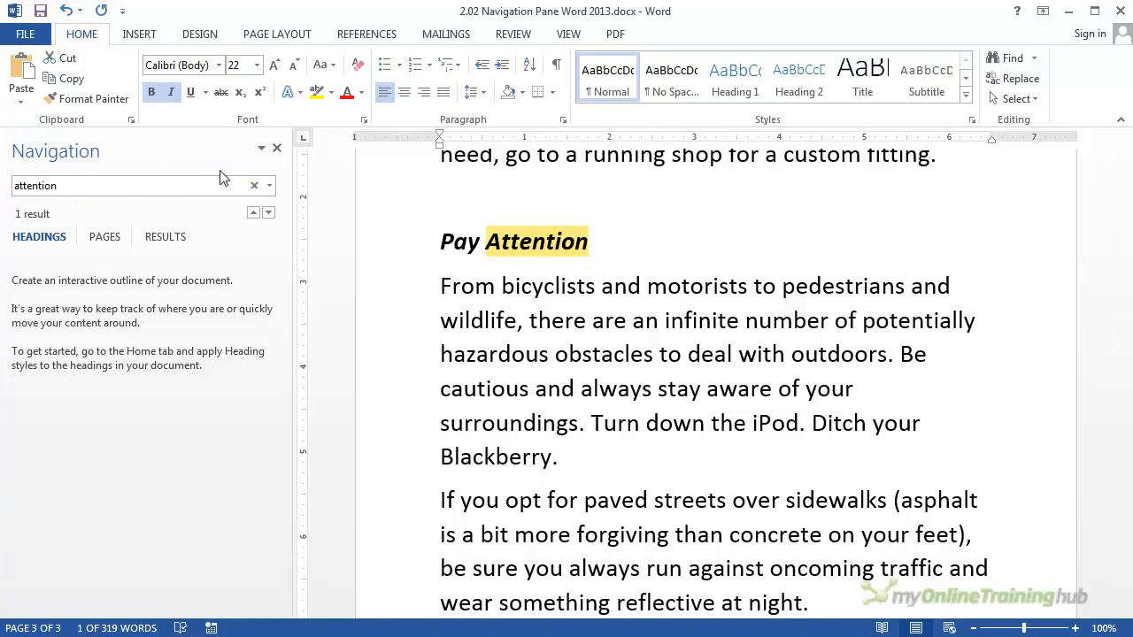
{"action": "left_click", "coordinate": [261, 148]}
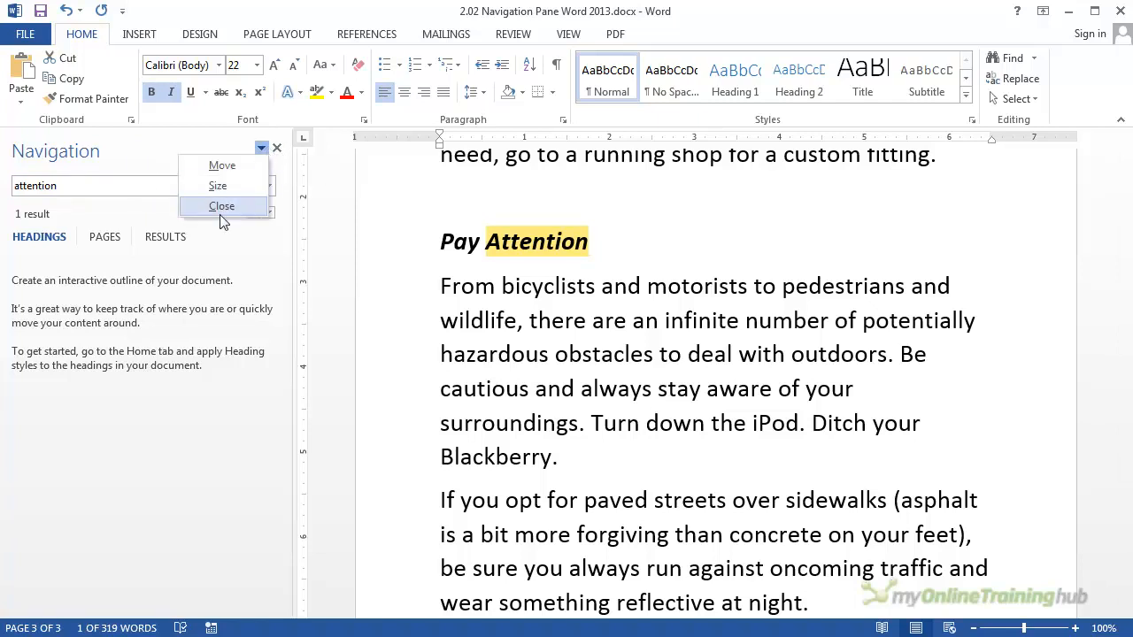
{"action": "left_click", "coordinate": [221, 162]}
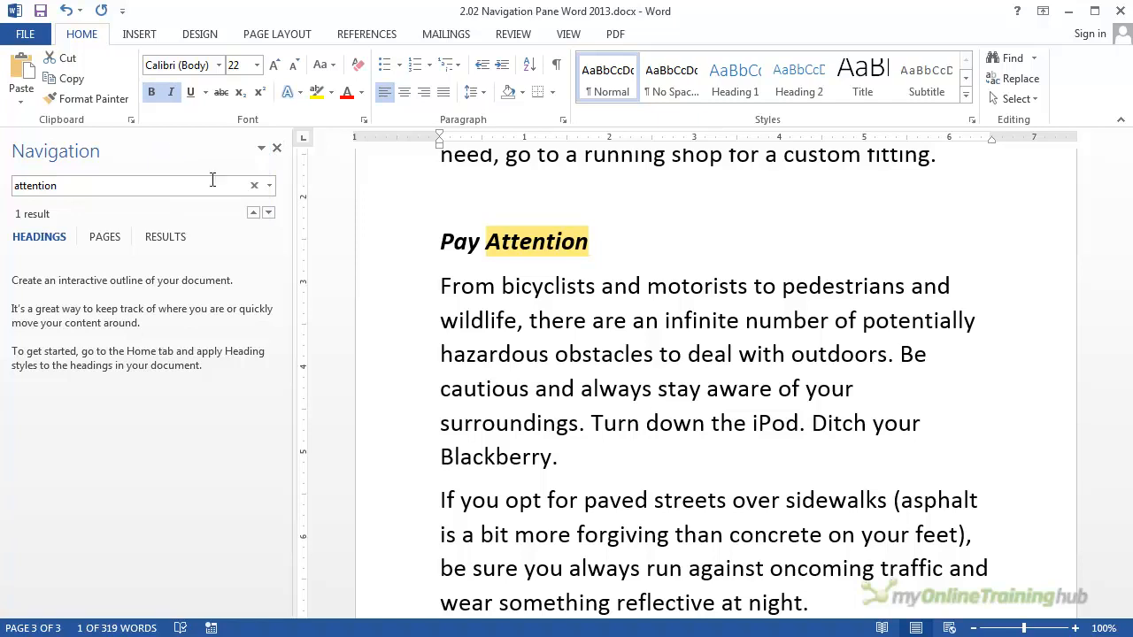